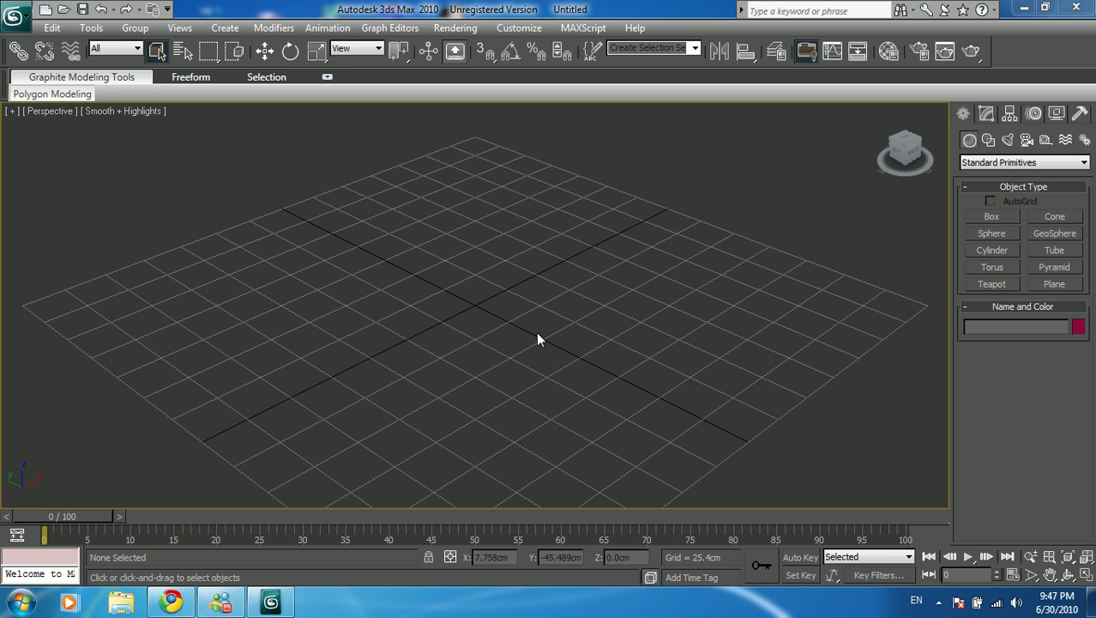
- Create a flat box about 112 cm long, 78 cm wide and 16 cm high near the centre of the grid
left_click(982, 216)
left_click_drag(379, 290, 618, 310)
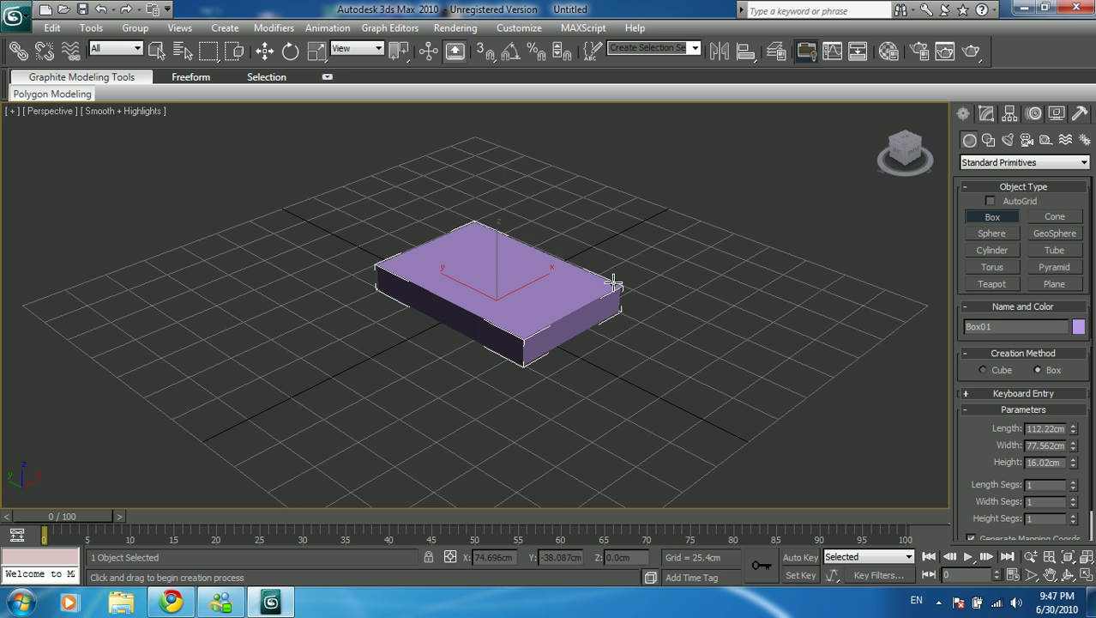
right_click(559, 288)
scroll(486, 265, "up", 6)
middle_click_drag(485, 262, 486, 277)
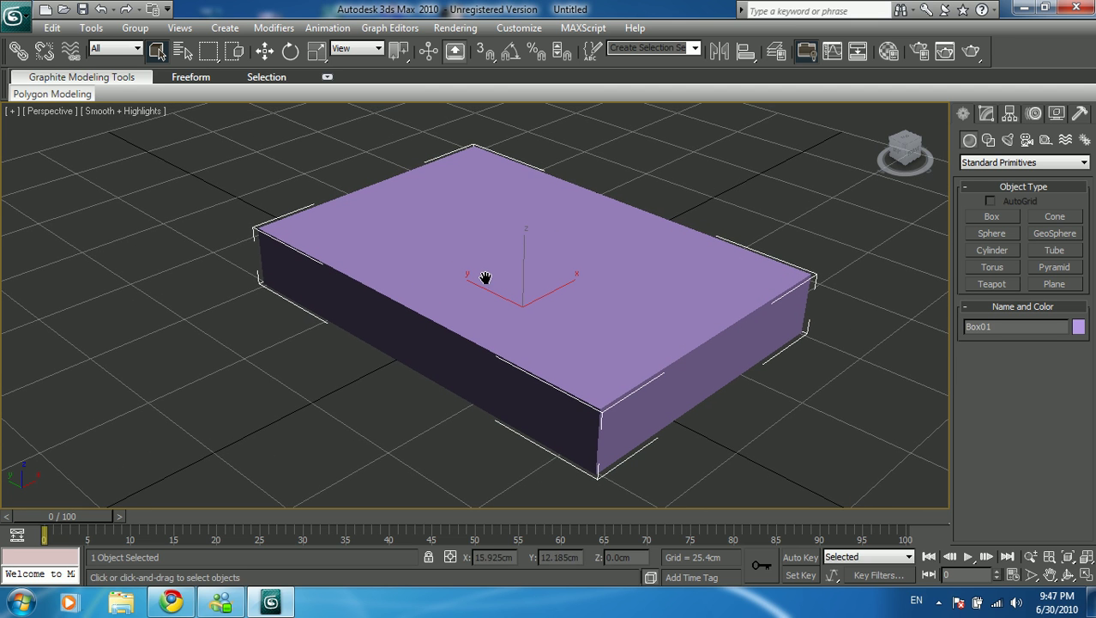
- With AutoGrid on, create a small box about 18 × 28 × 3.3 cm on the large box's top face, near its back corner
left_click(971, 217)
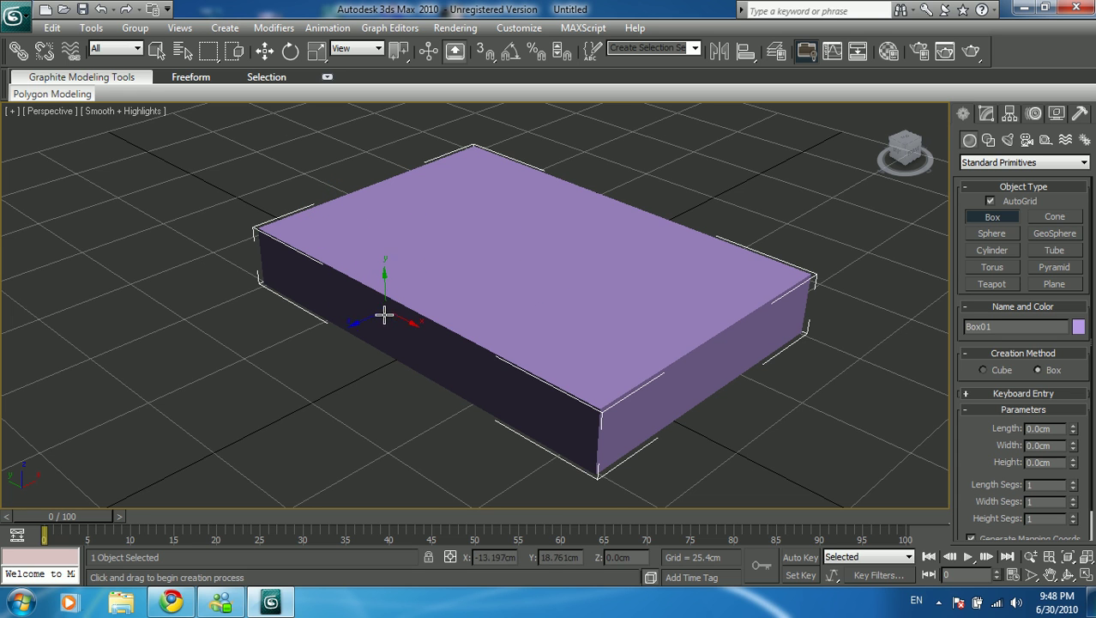
left_click_drag(294, 225, 422, 213)
left_click(412, 200)
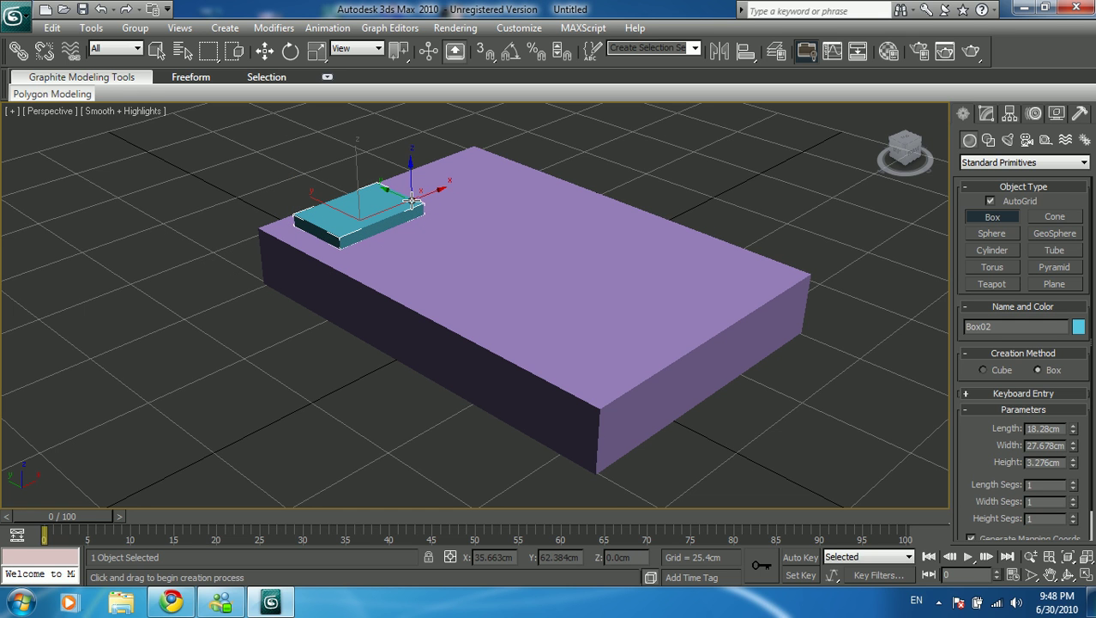
right_click(412, 202)
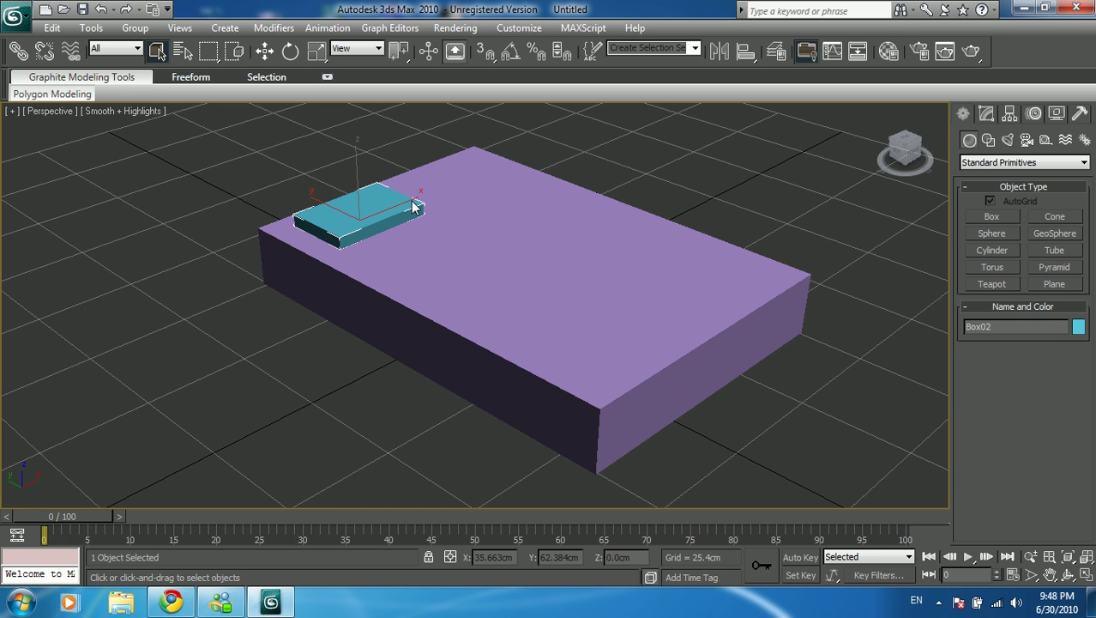
- Clone the small box once as a Reference, offset about 33 cm along X
key("w")
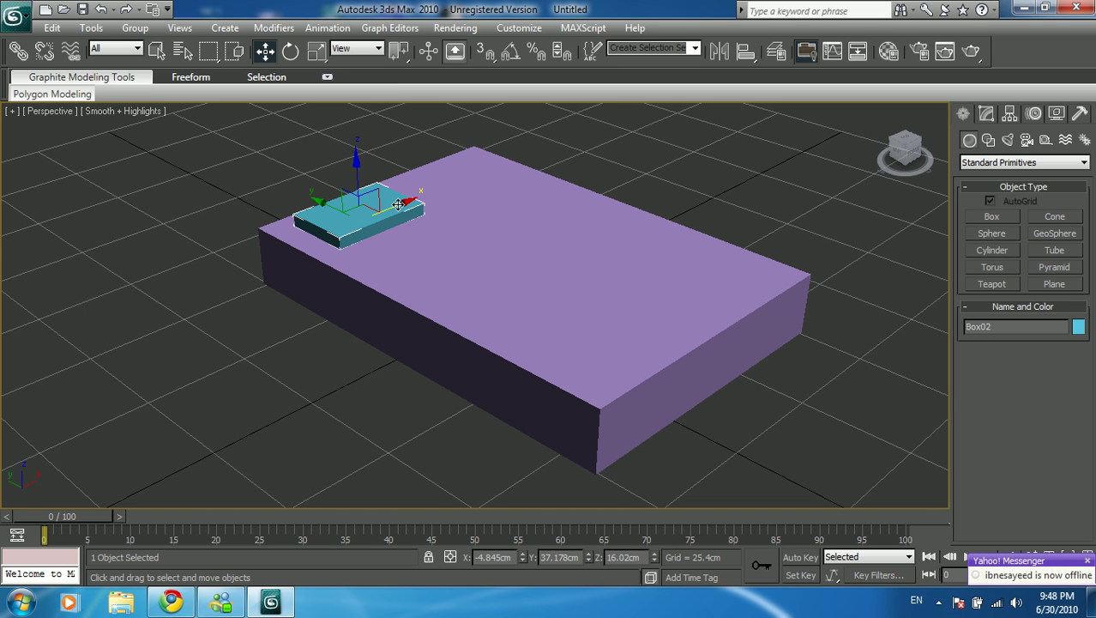
left_click_drag(398, 204, 490, 184, "shift")
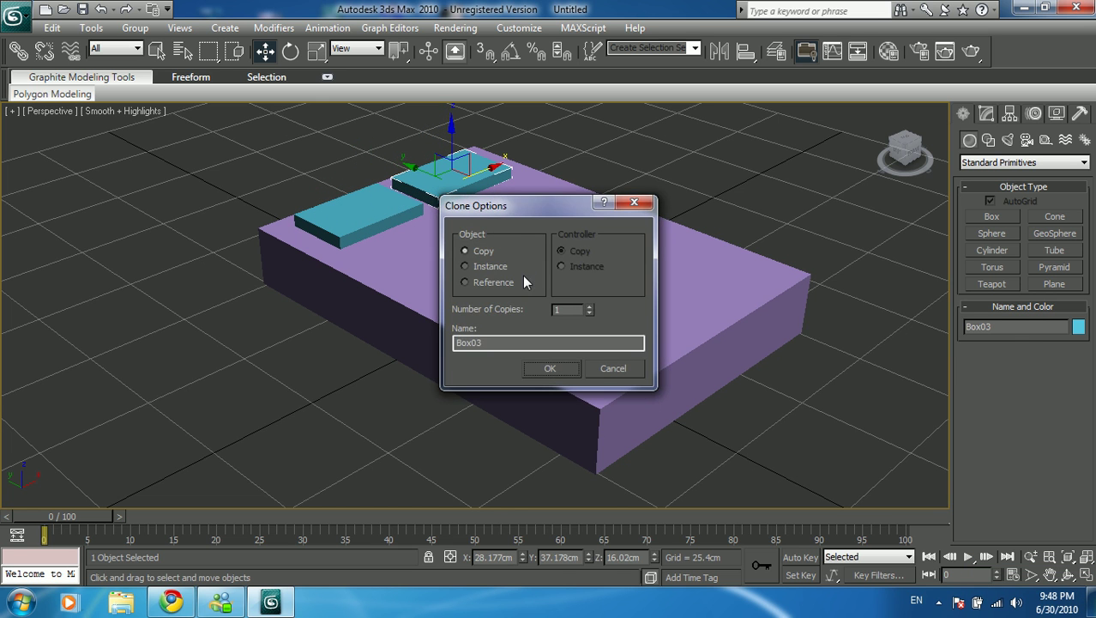
left_click(465, 282)
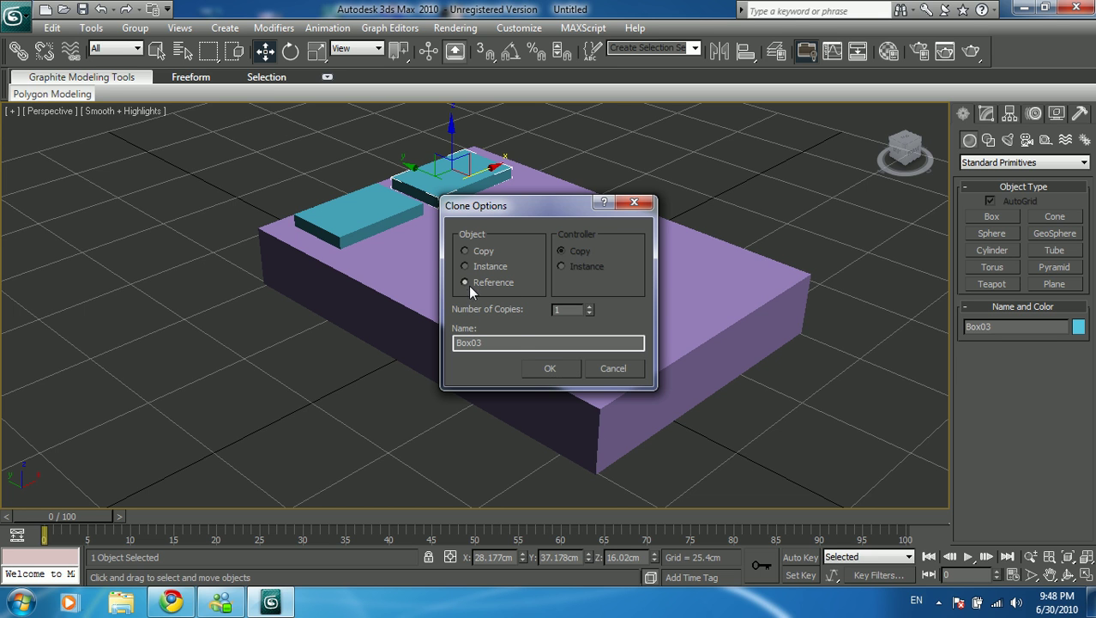
left_click(552, 368)
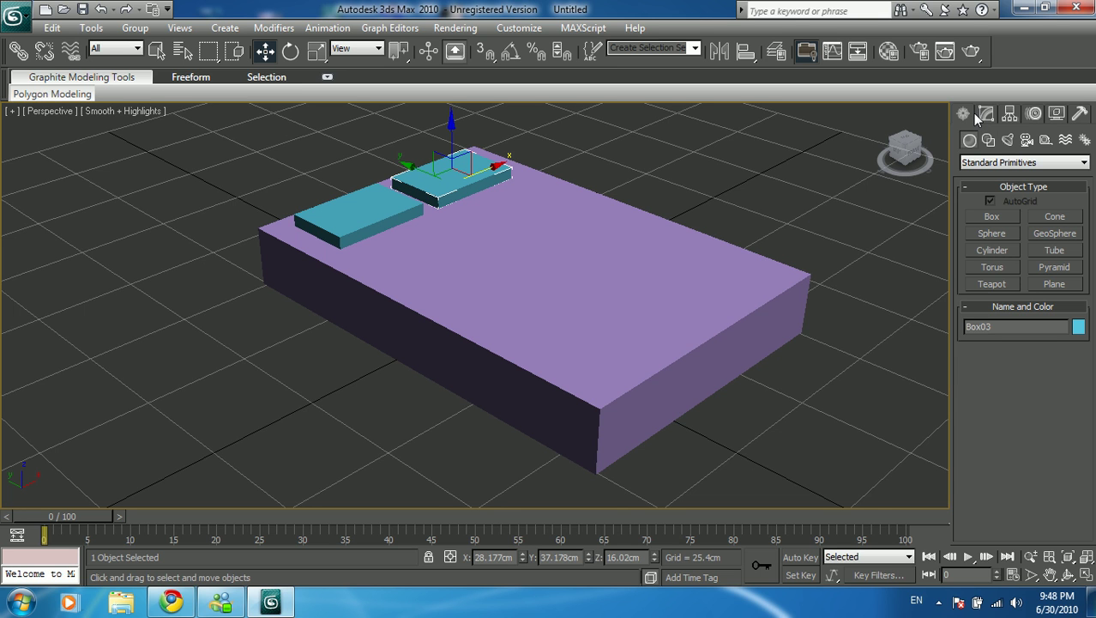
- Set the original small box to 5 length, 5 width and 2 height segments, and show edged faces
left_click(379, 206)
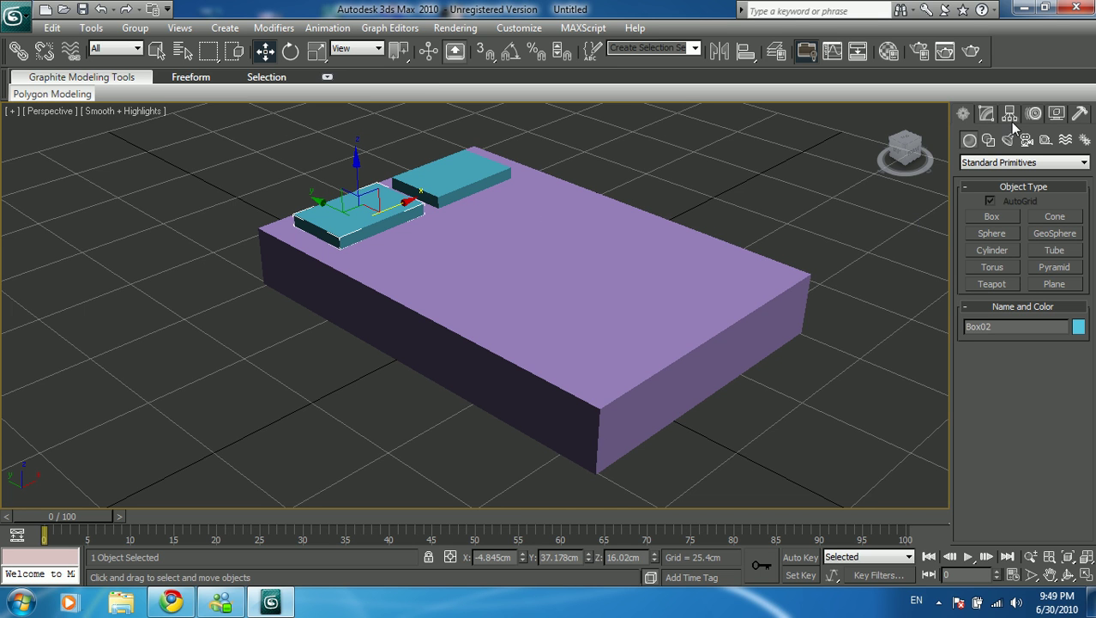
left_click(985, 115)
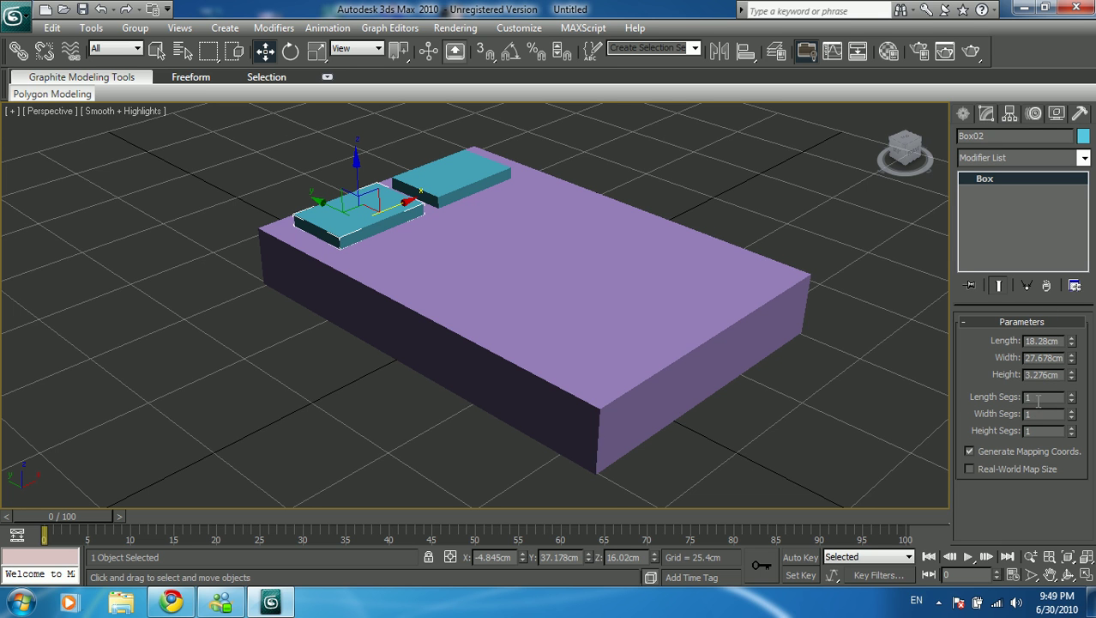
type("5")
double_click(1041, 414)
type("5")
double_click(1033, 431)
type("2")
left_click(1050, 415)
key("F4")
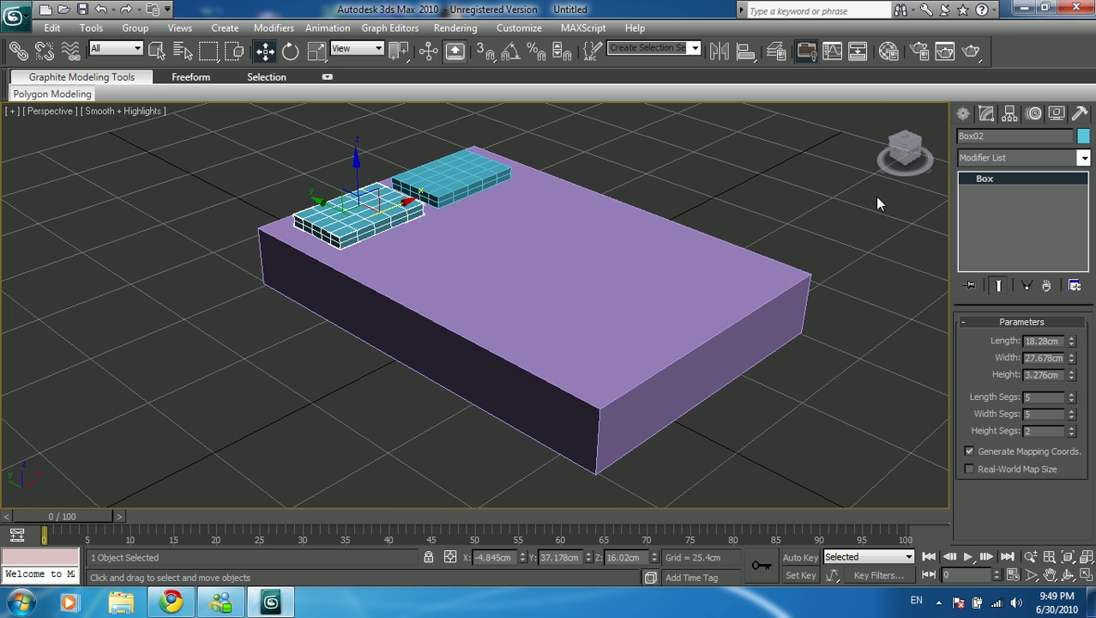
- Apply a TurboSmooth modifier to the original small box
left_click(998, 161)
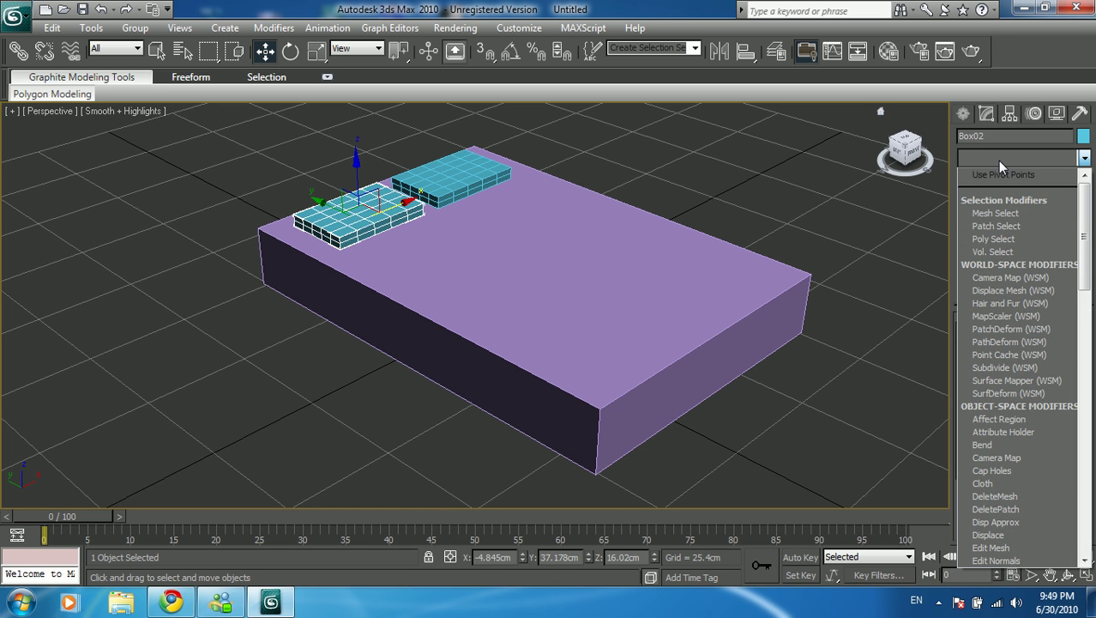
key("t")
key("u")
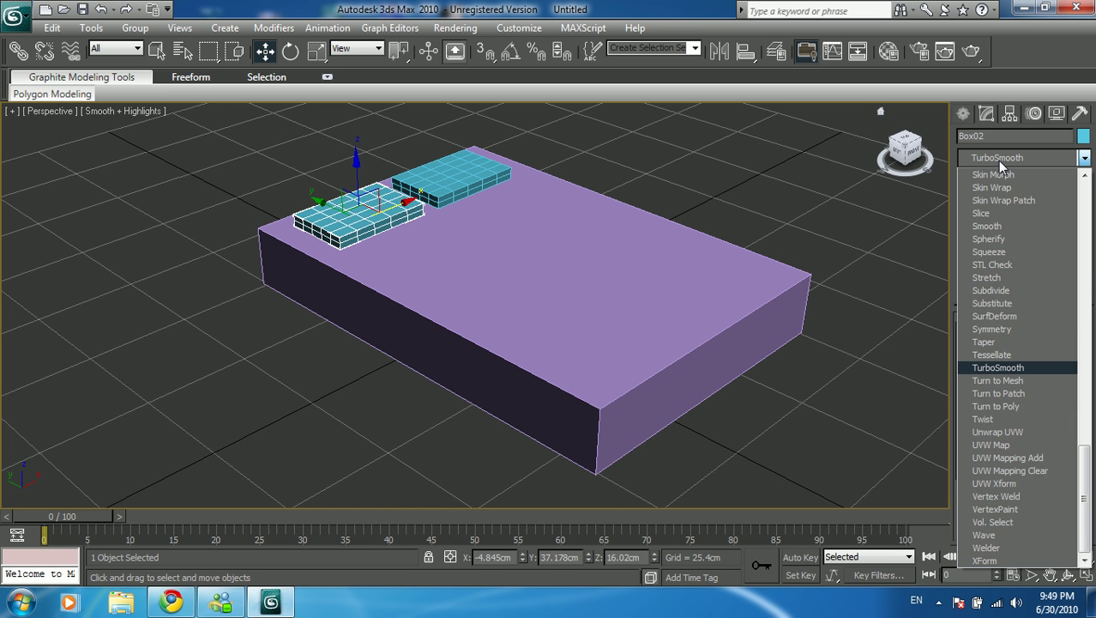
key("Return")
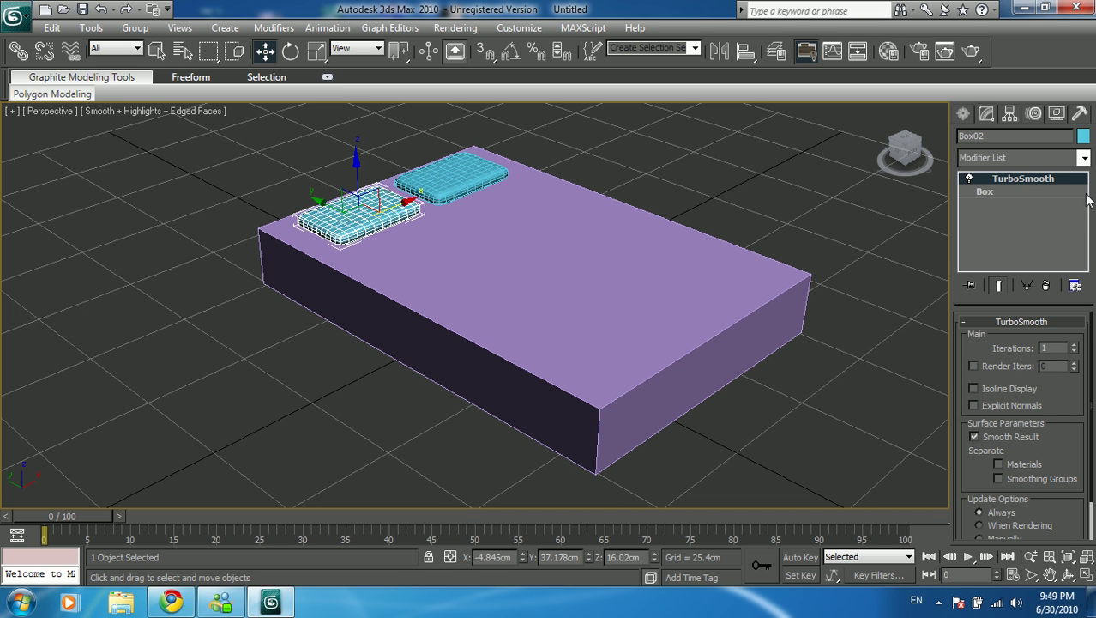
- With AutoGrid off, create a plane about 166 × 120 cm on the ground grid, extending past the large box on all sides
left_click(963, 114)
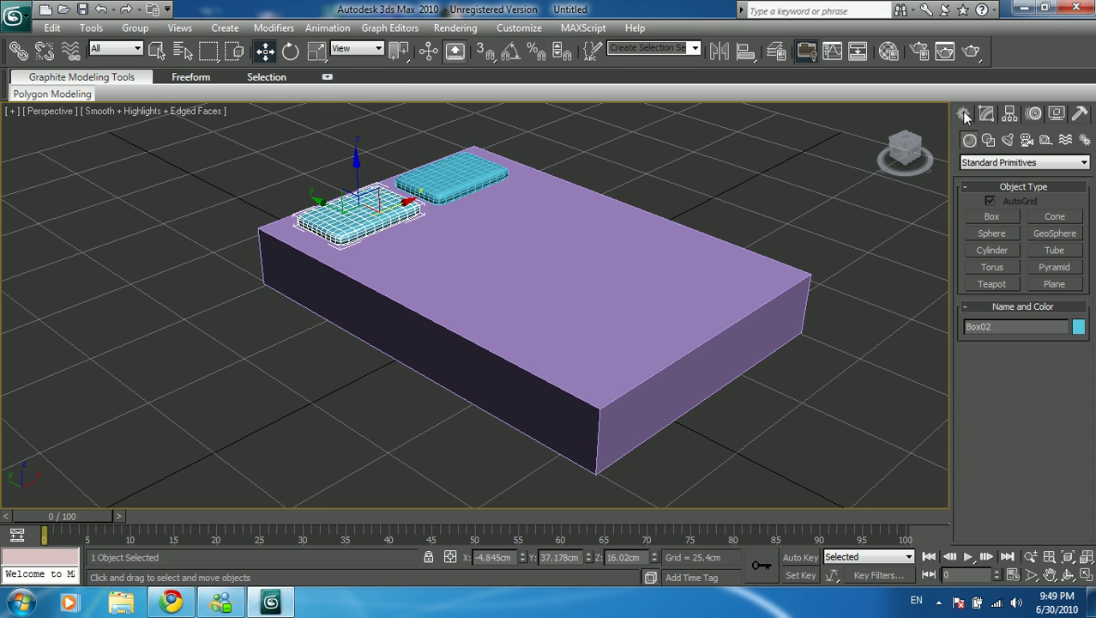
left_click(1054, 284)
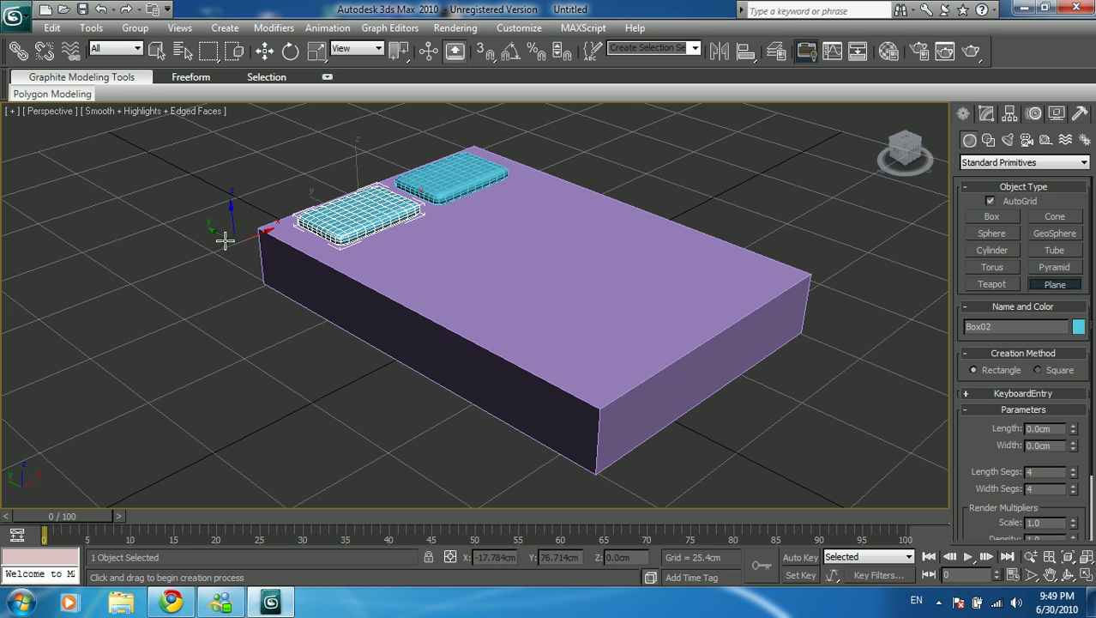
left_click(990, 201)
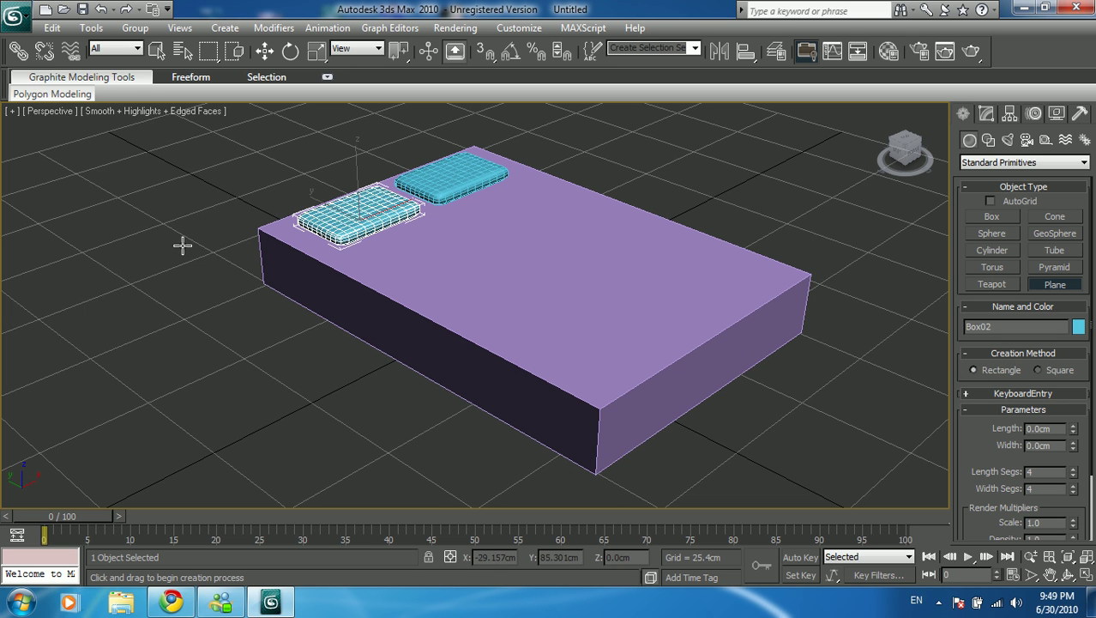
left_click_drag(162, 248, 940, 306)
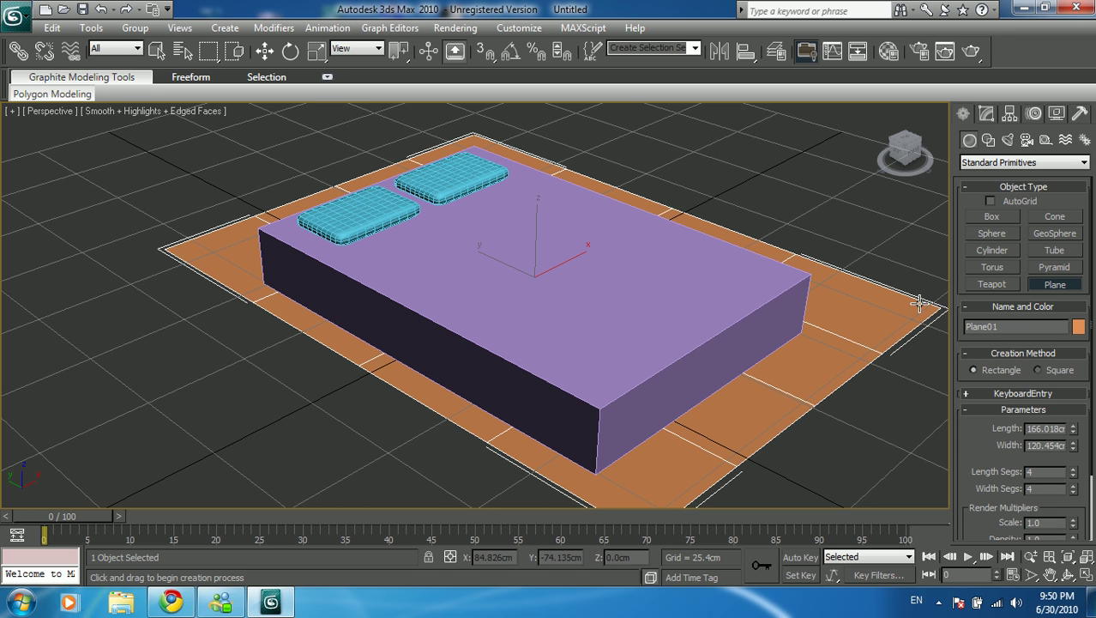
- In the Top view, move the plane to about X 16 cm, Y -5 cm to centre it around the large box
key("alt+w")
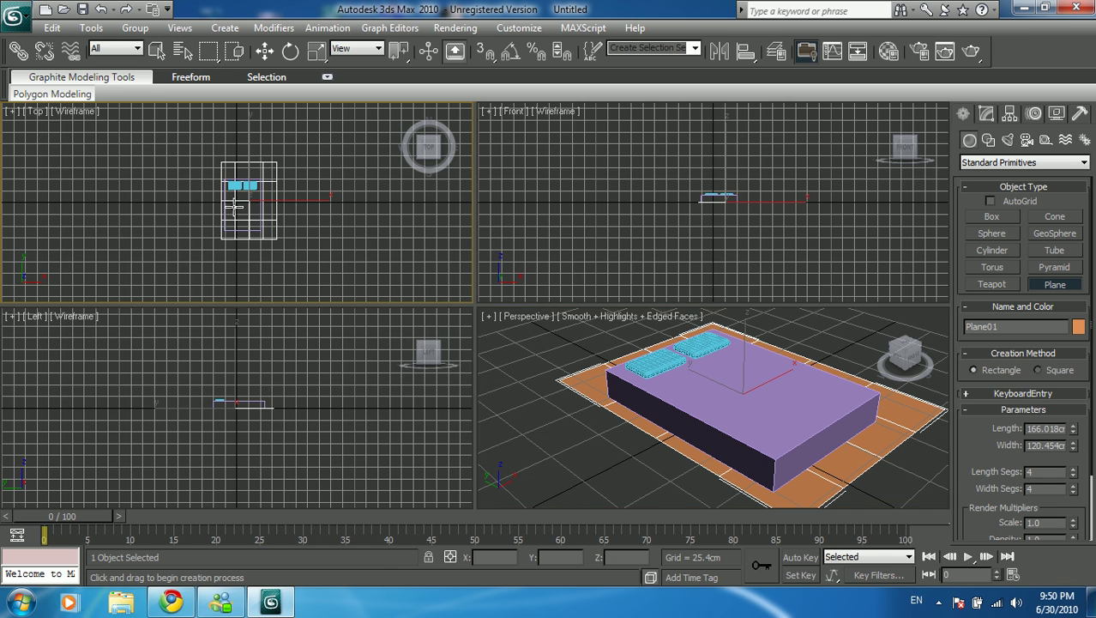
key("alt+w")
key("w")
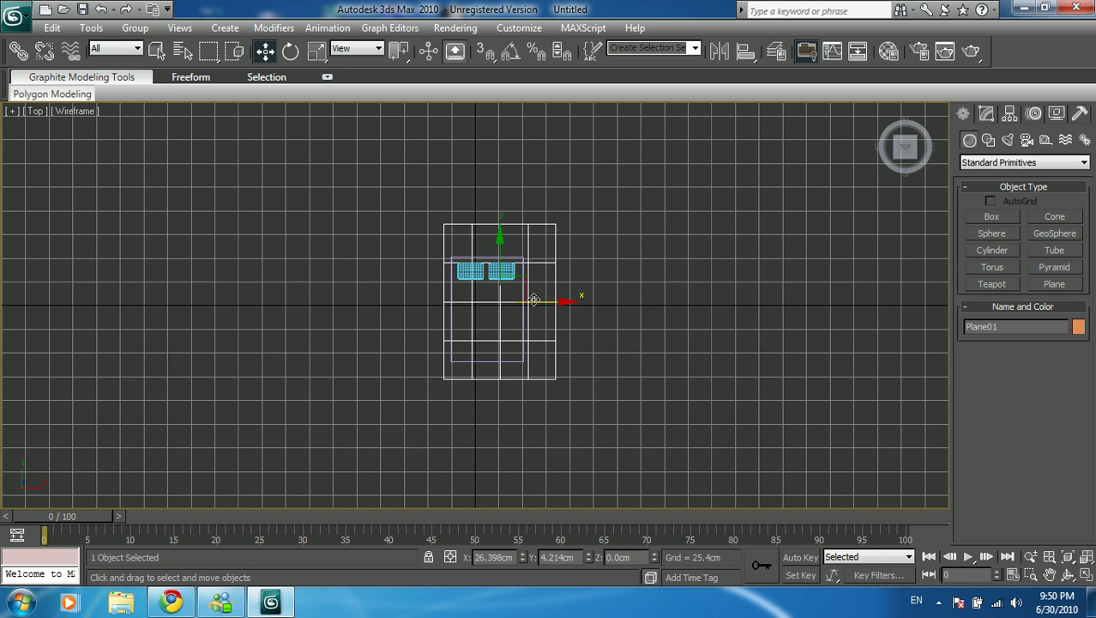
mouse_move(552, 302)
left_mouse_down()
mouse_move(531, 301)
mouse_move(543, 305)
left_mouse_up()
left_click_drag(489, 254, 491, 260)
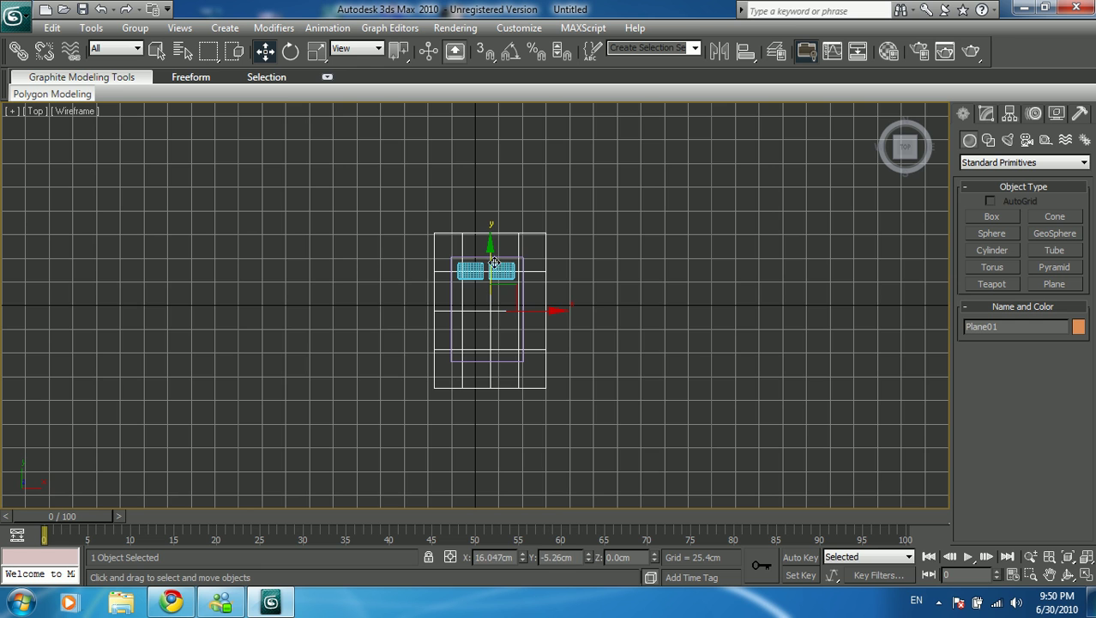
- In the Perspective view, raise the plane along Z to about 24 cm, above the boxes
key("alt+w")
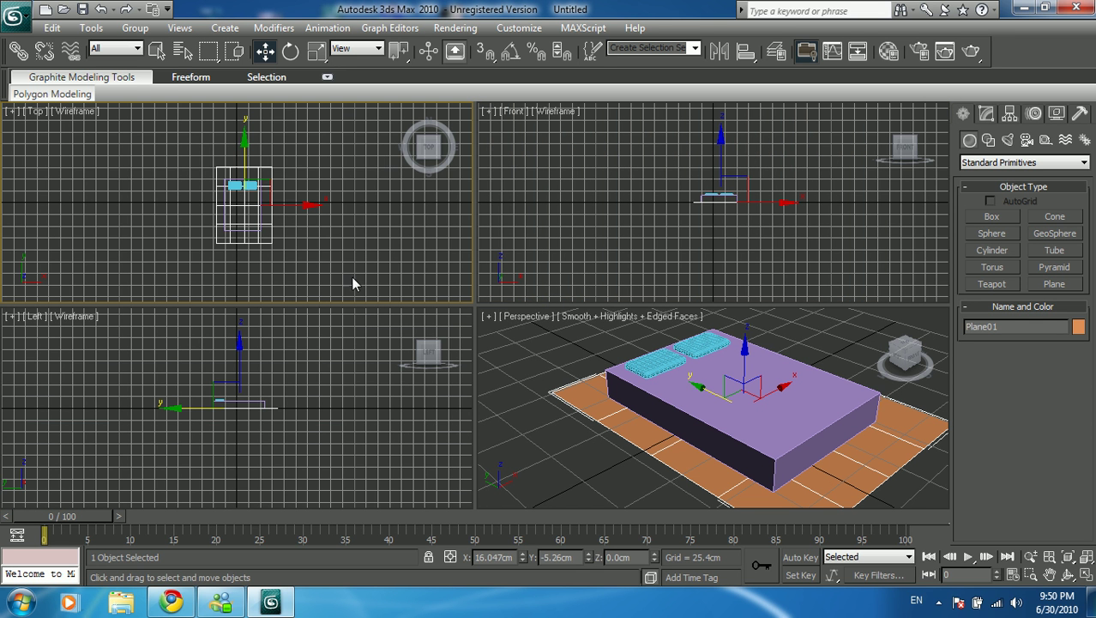
left_click(726, 378)
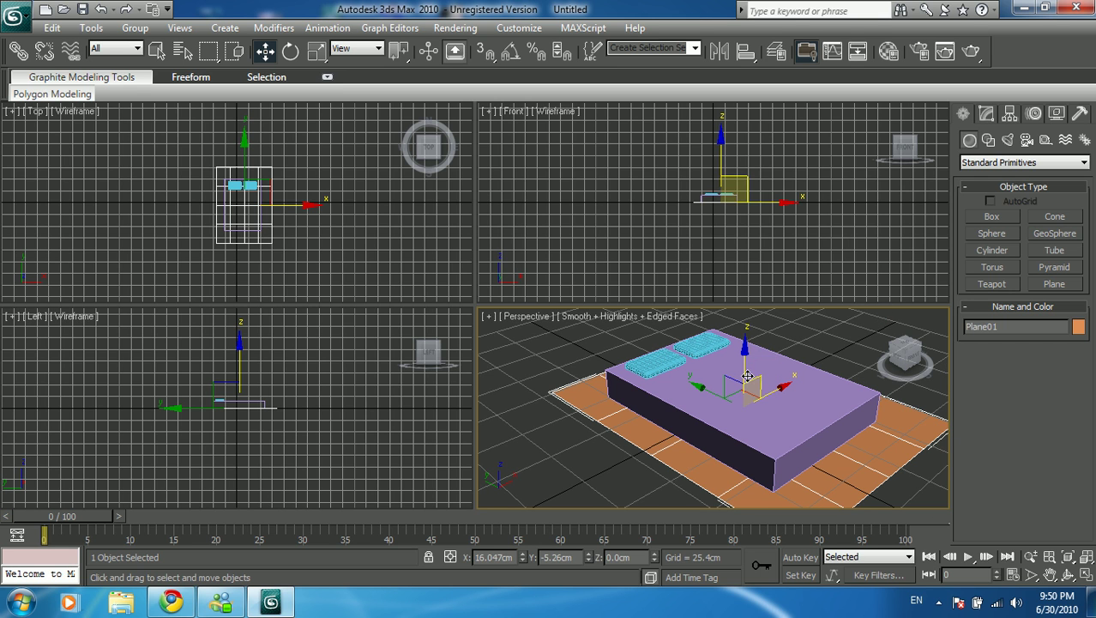
key("alt+w")
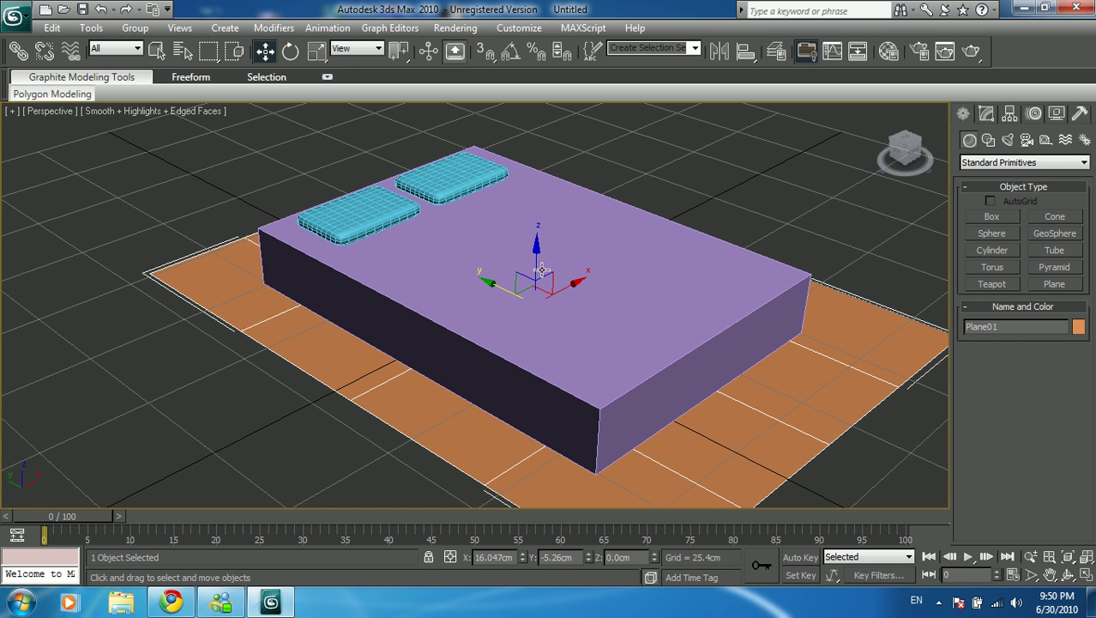
left_click_drag(533, 261, 529, 172)
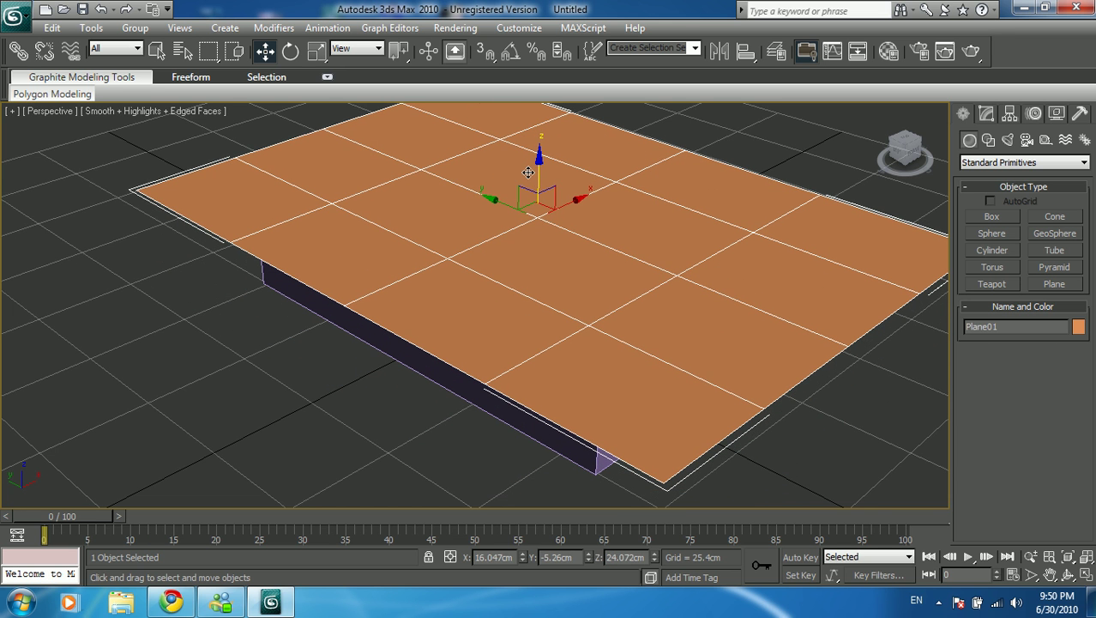
middle_click_drag(556, 238, 527, 271)
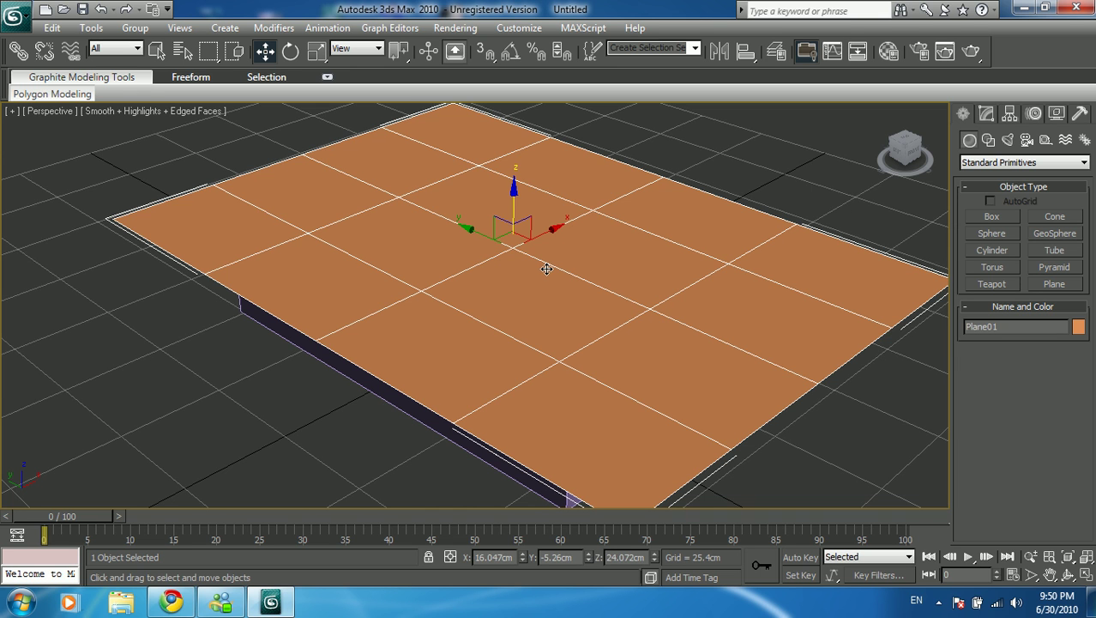
- Set the plane's length and width segments to 60 each
left_click(987, 115)
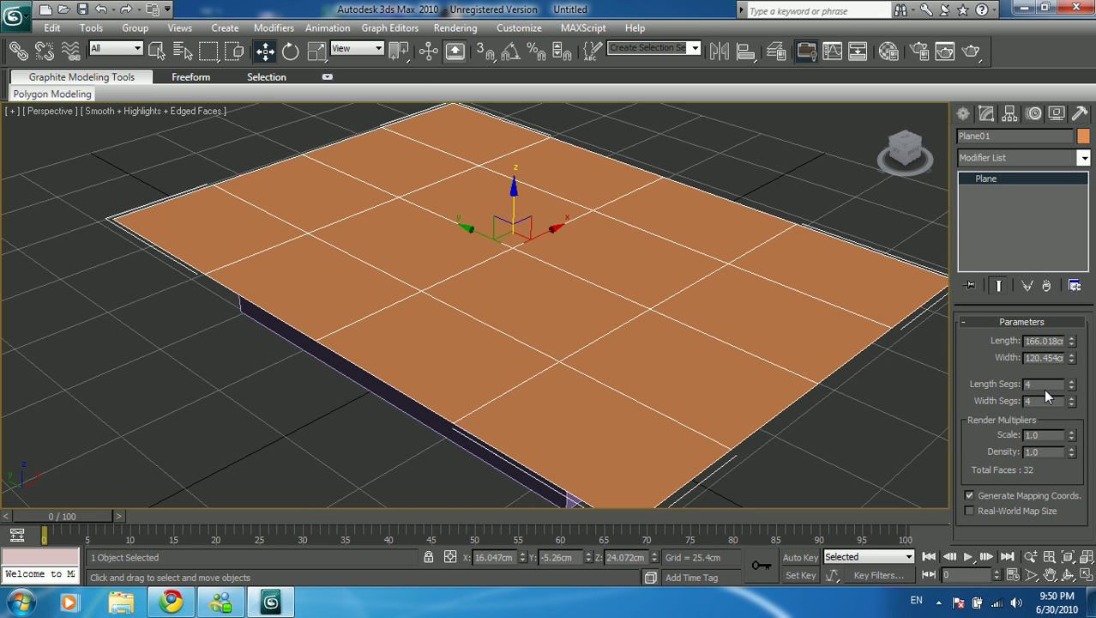
left_click_drag(1044, 387, 1009, 388)
type("60")
left_click(1047, 404)
left_click_drag(1047, 404, 1008, 408)
type("60")
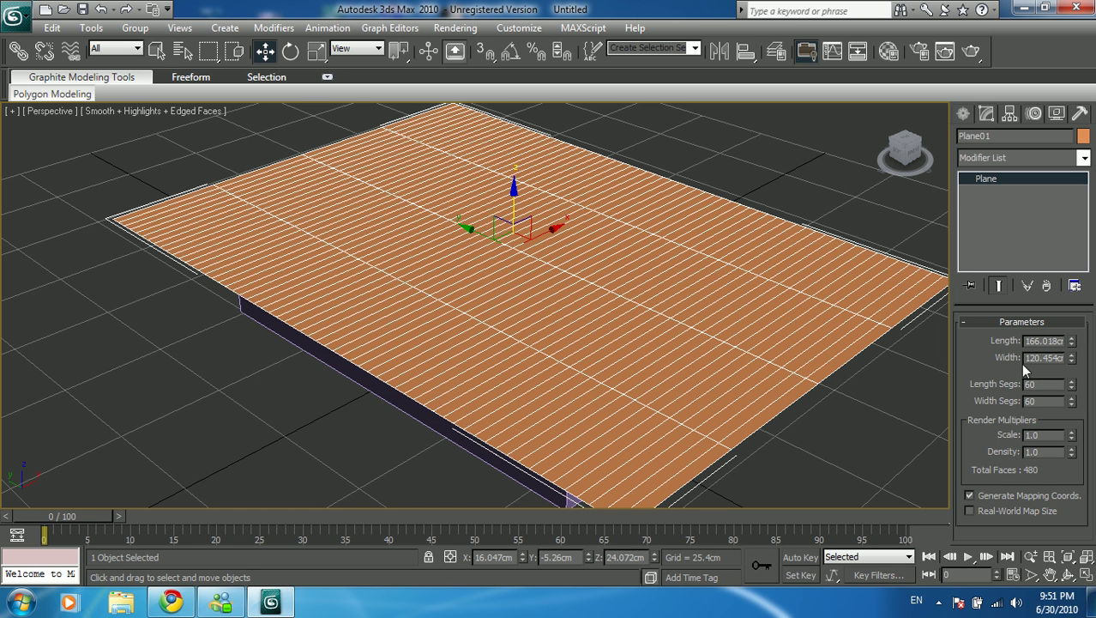
key("Return")
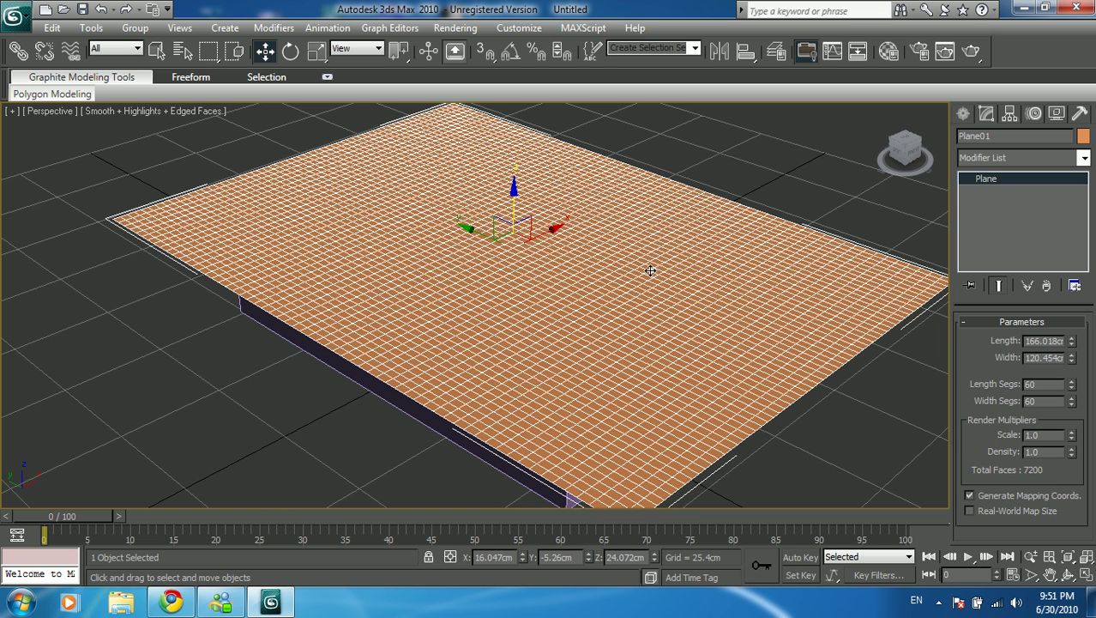
- Apply a Cloth modifier to the plane
left_click(1047, 161)
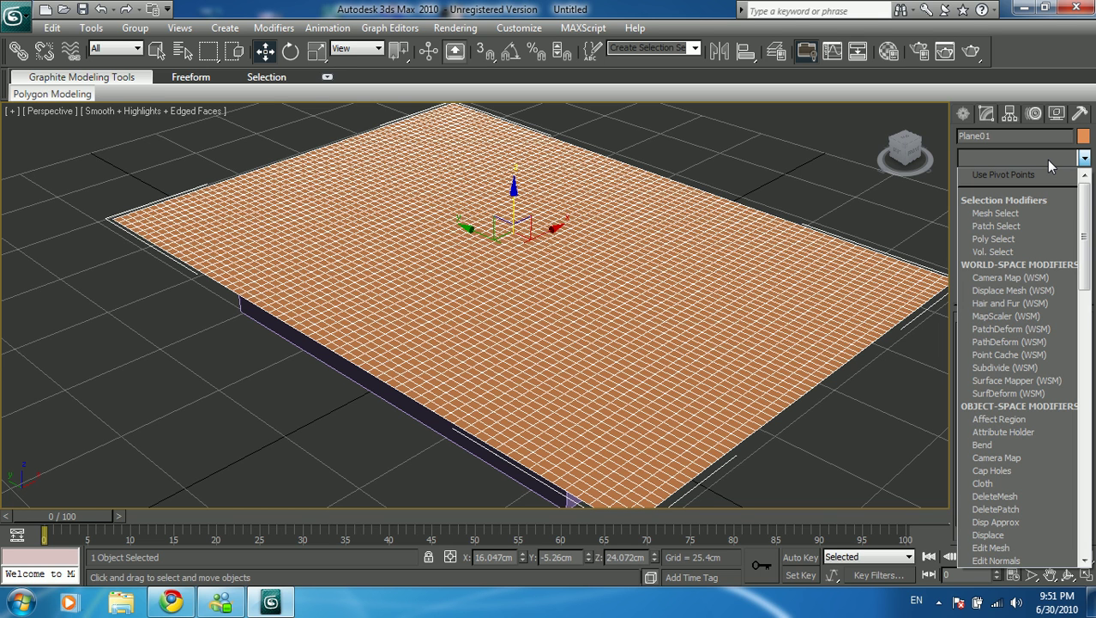
type("cl")
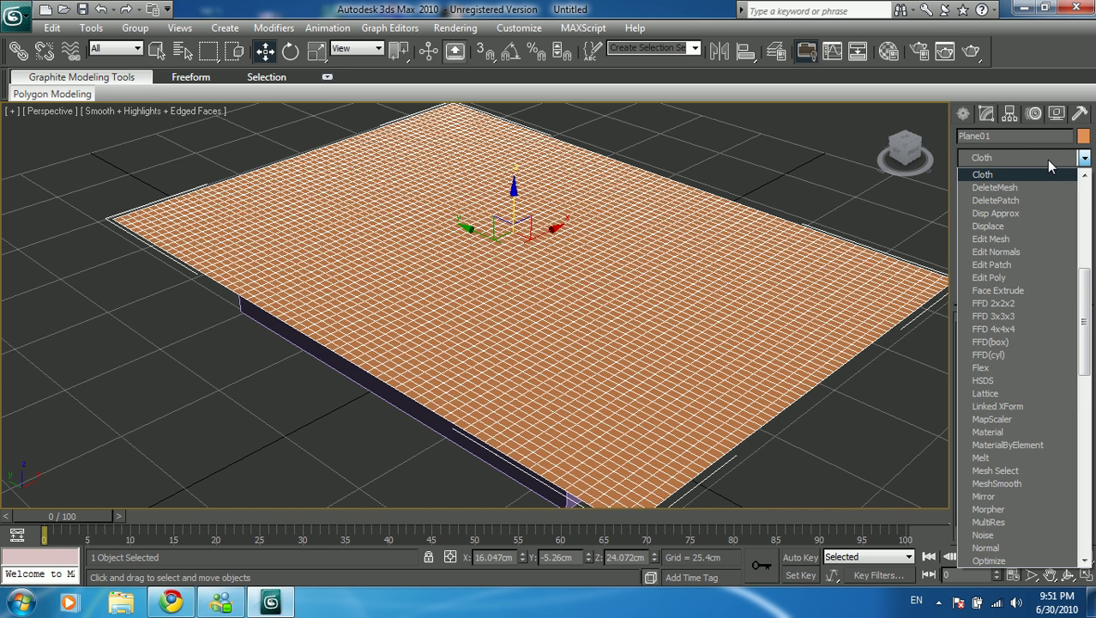
key("Return")
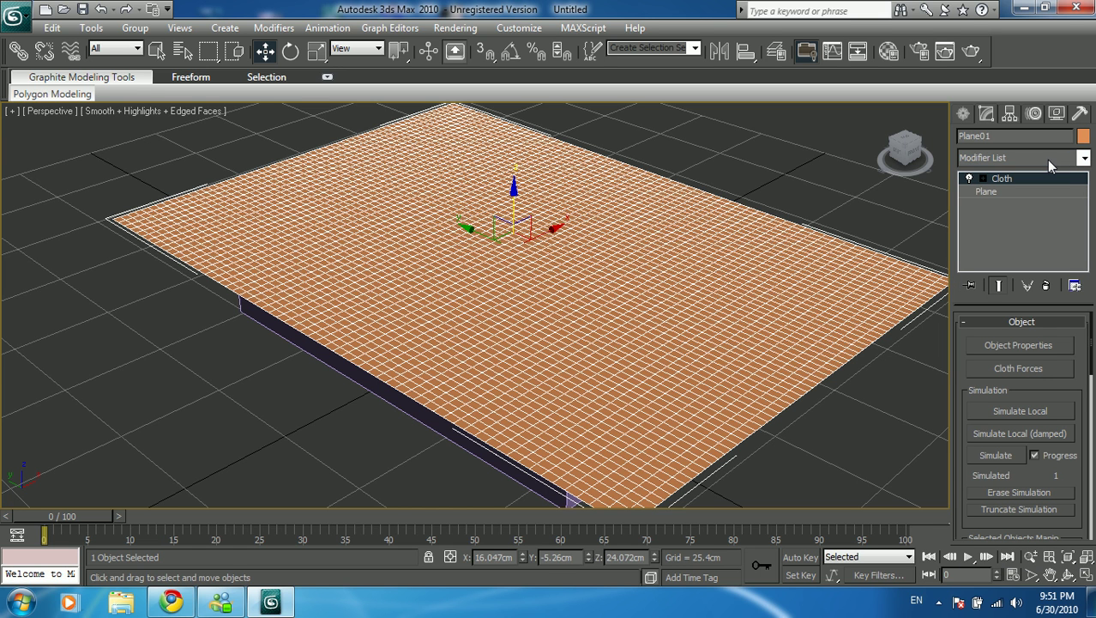
- In the Cloth modifier's object properties, set Plane01 as a Cloth object
left_click(1013, 344)
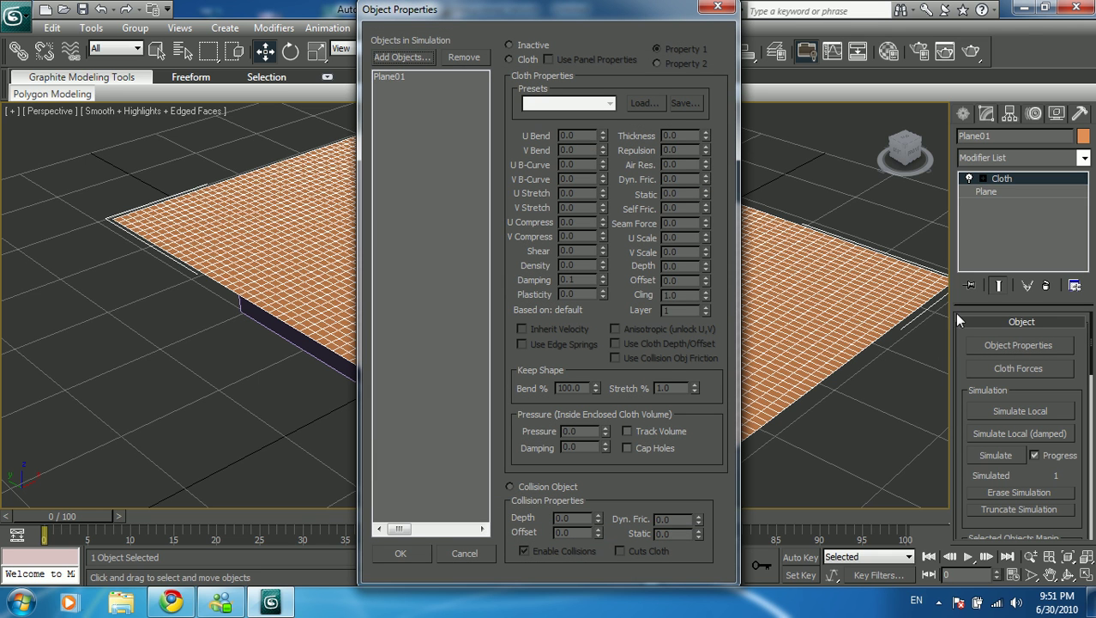
left_click(391, 77)
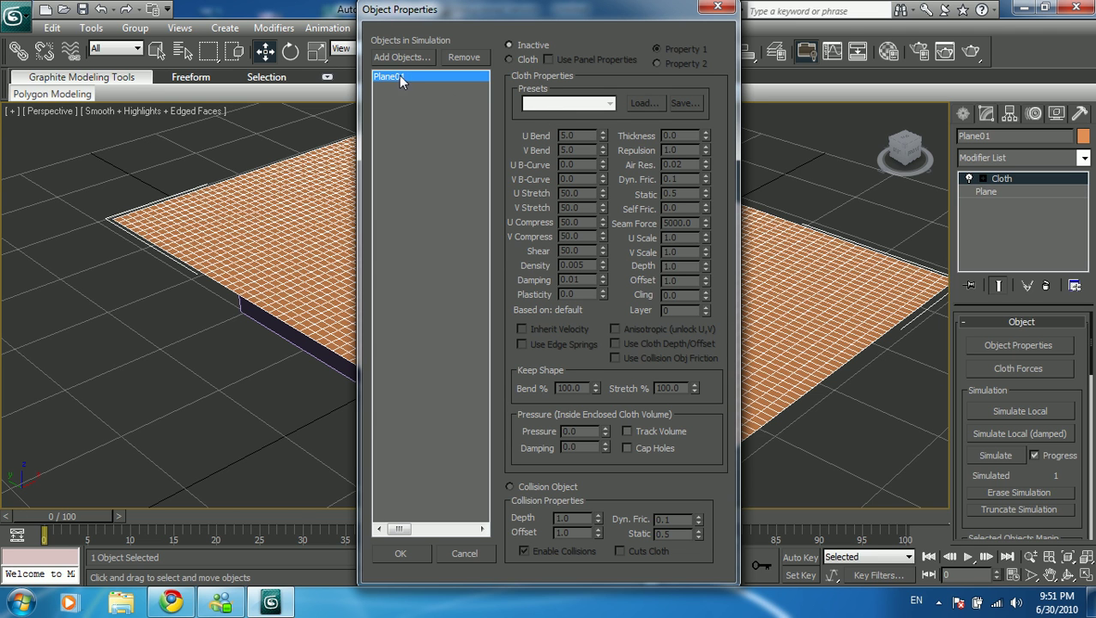
left_click(511, 60)
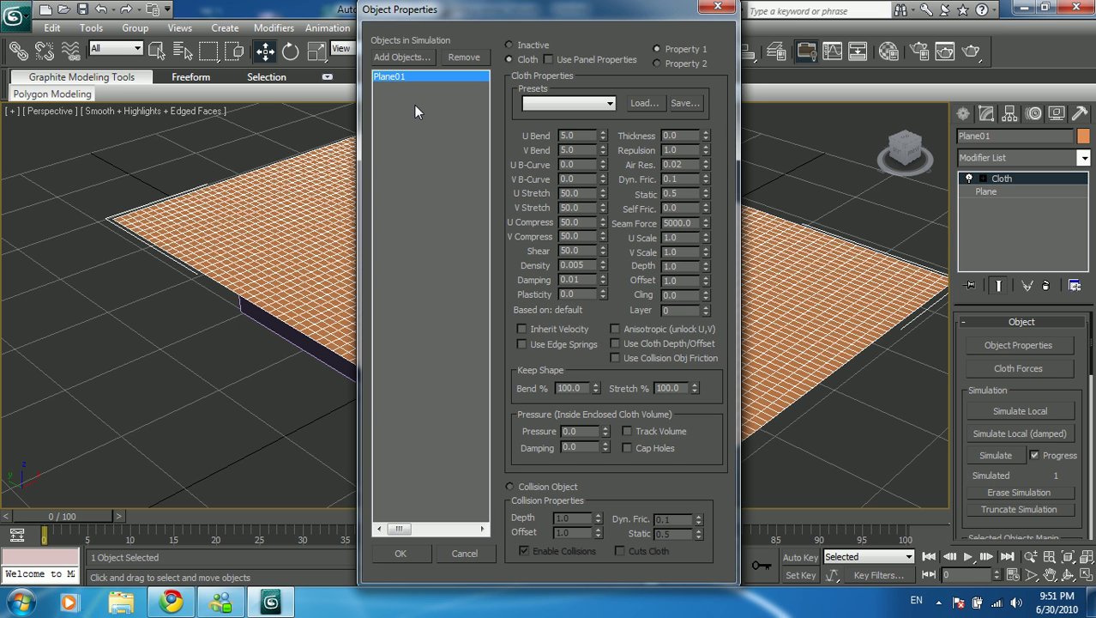
- Add Box01, Box02 and Box03 to the cloth simulation and define all three as collision objects
left_click(391, 58)
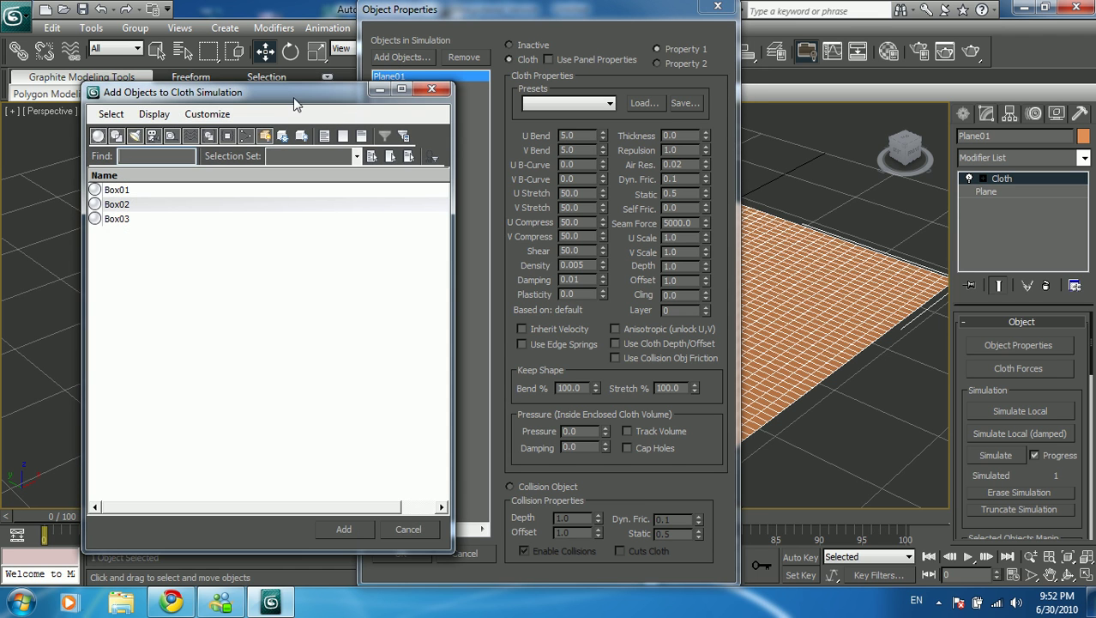
left_click_drag(292, 94, 360, 70)
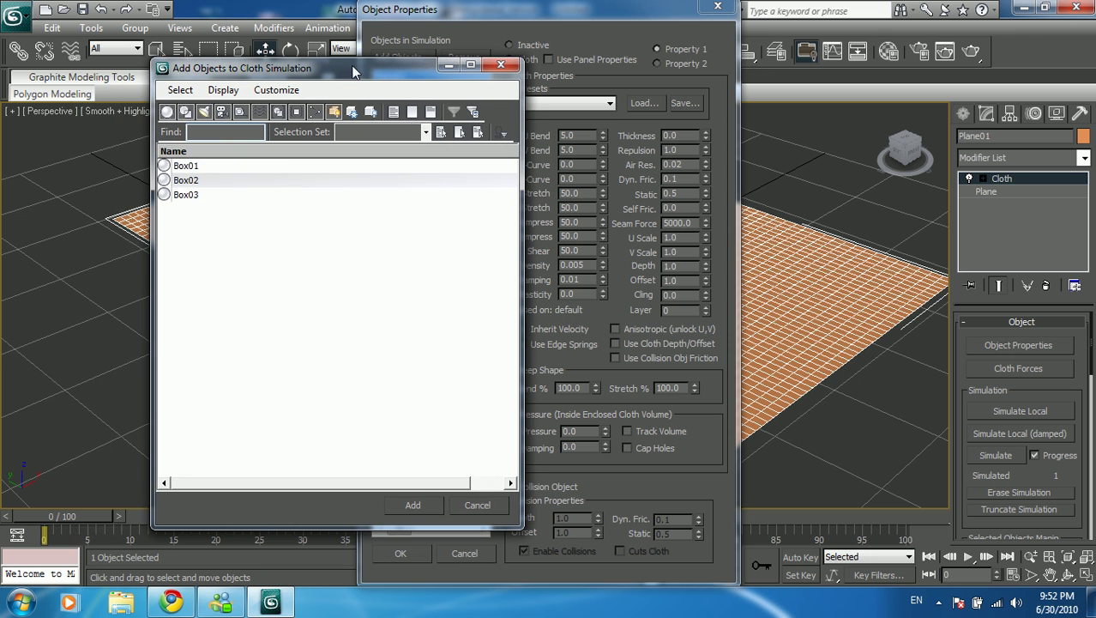
left_click(199, 165)
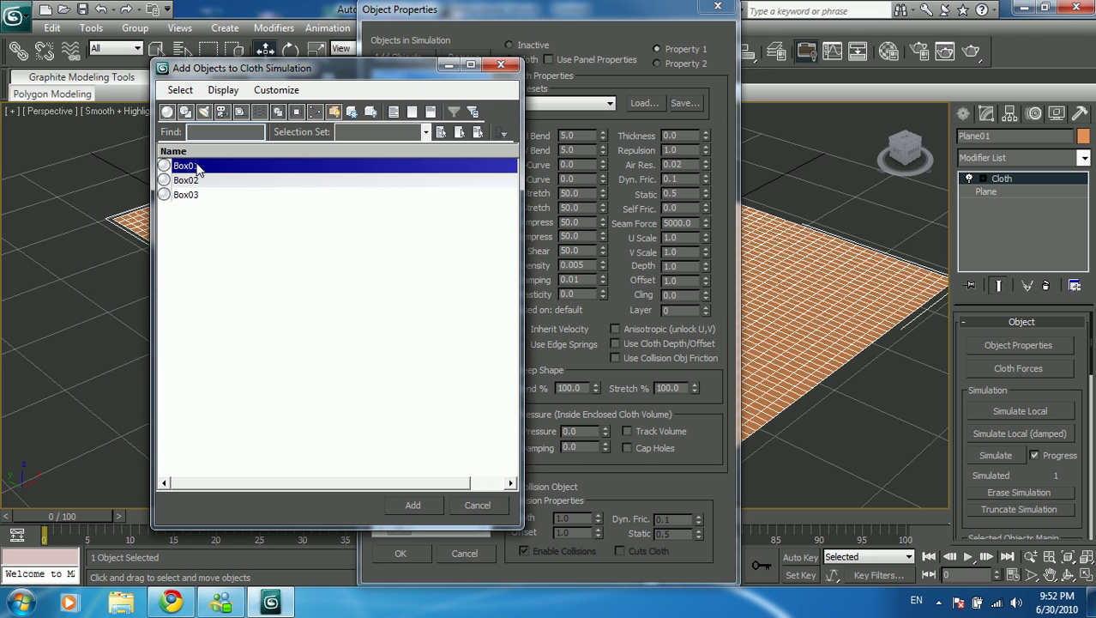
left_click(200, 181)
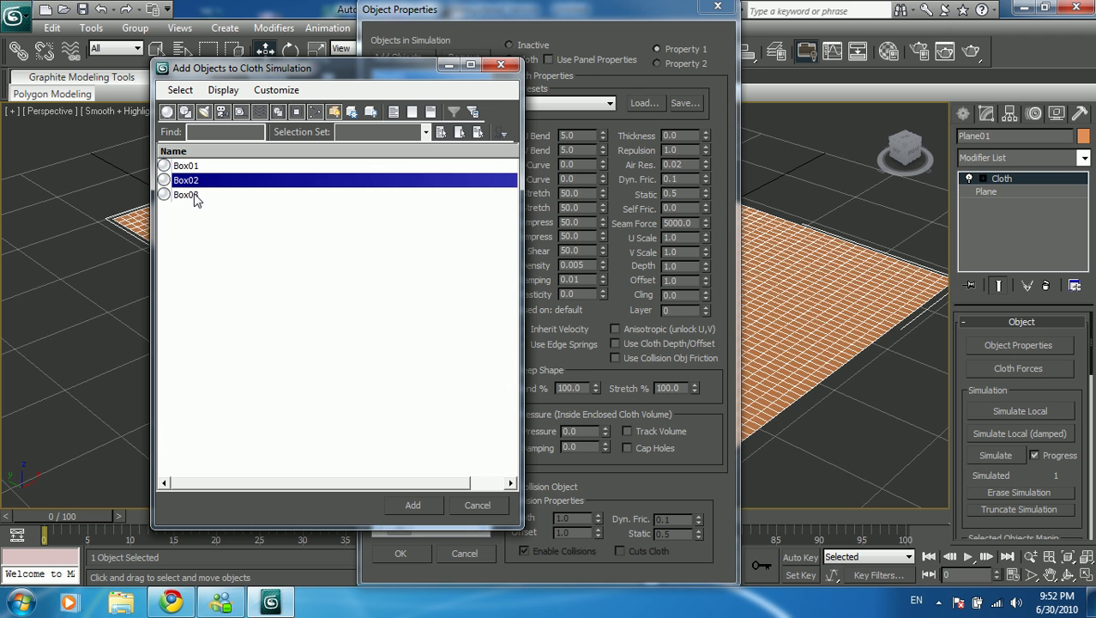
left_click(196, 194)
left_click(199, 181)
left_click(199, 196)
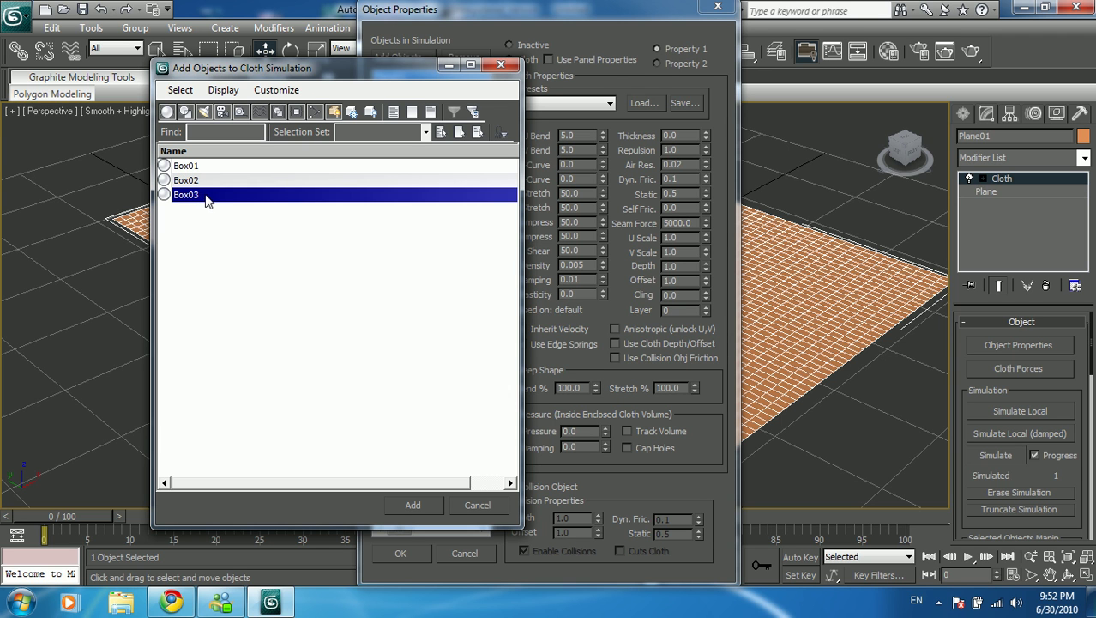
left_click(195, 182, "ctrl")
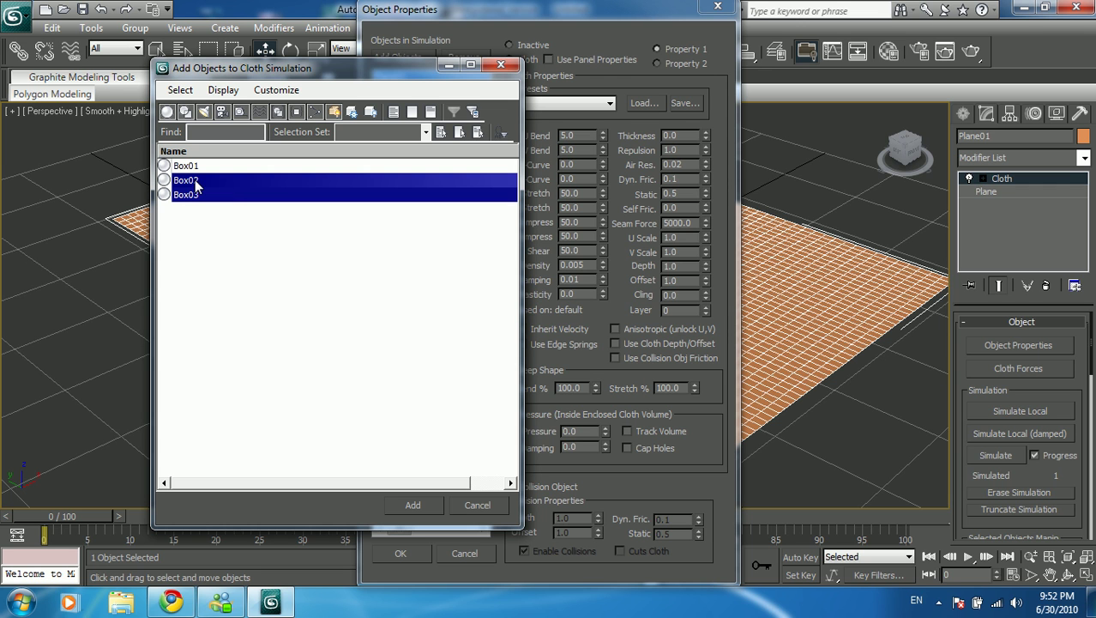
left_click(192, 171, "ctrl")
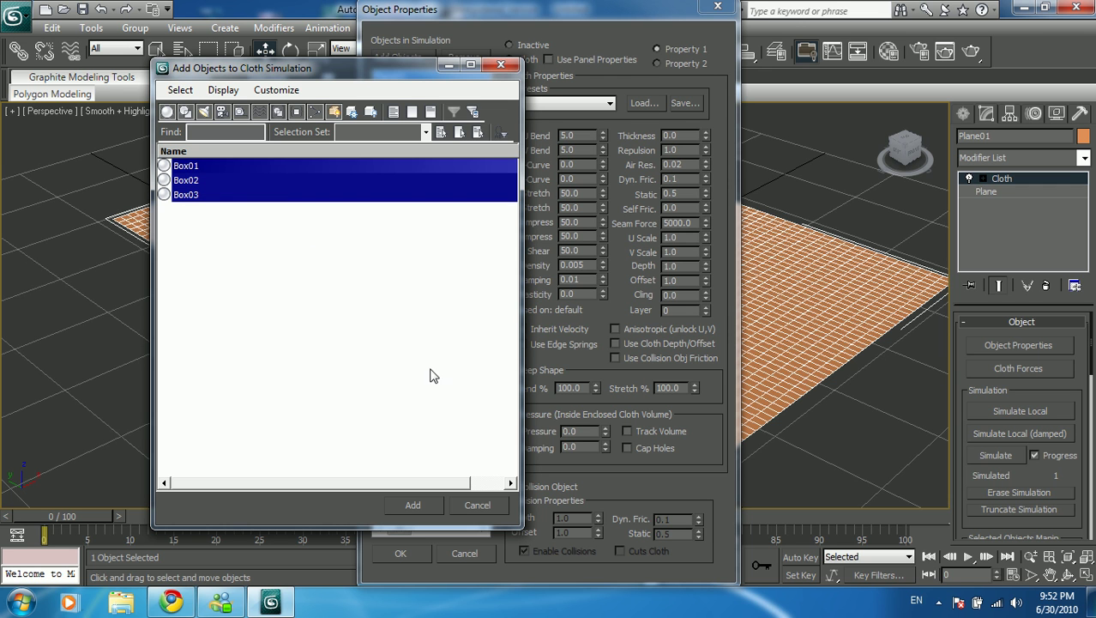
left_click(431, 506)
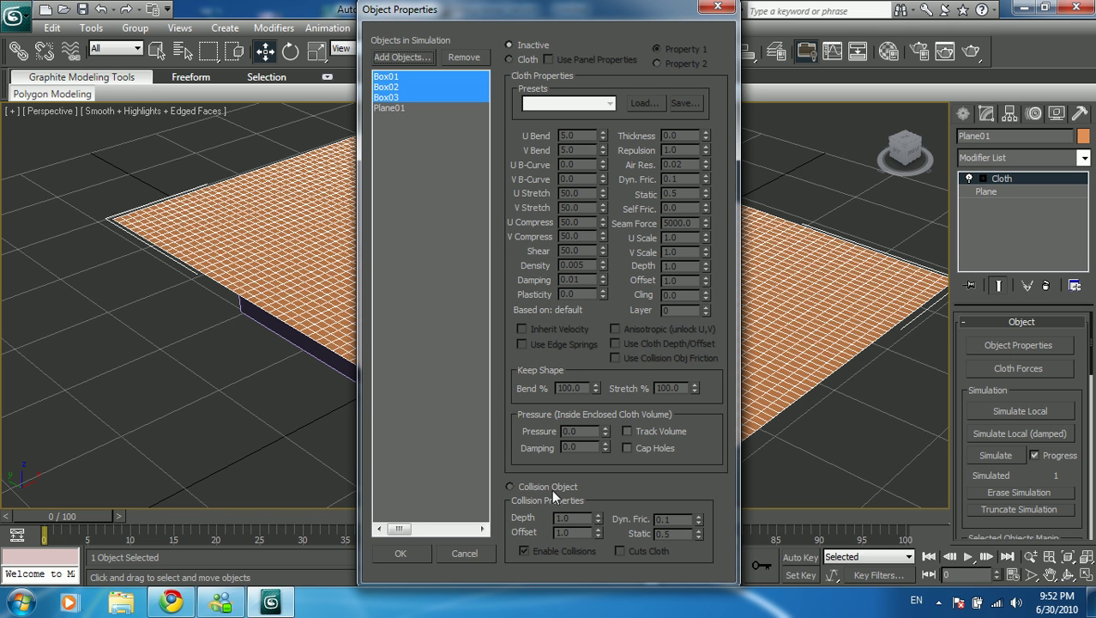
left_click(511, 487)
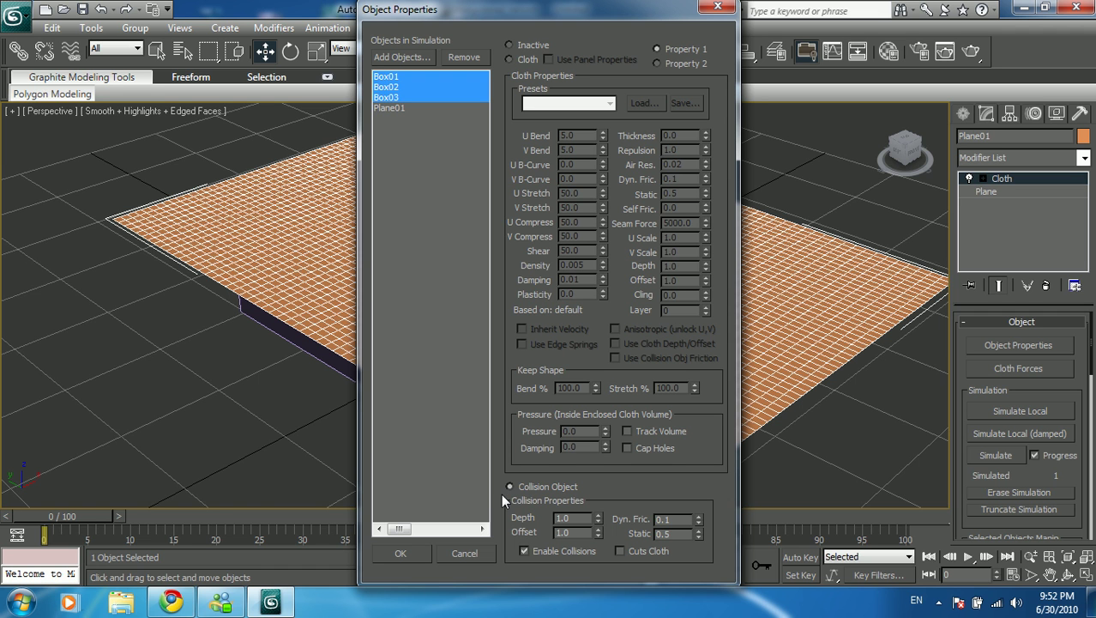
left_click(402, 552)
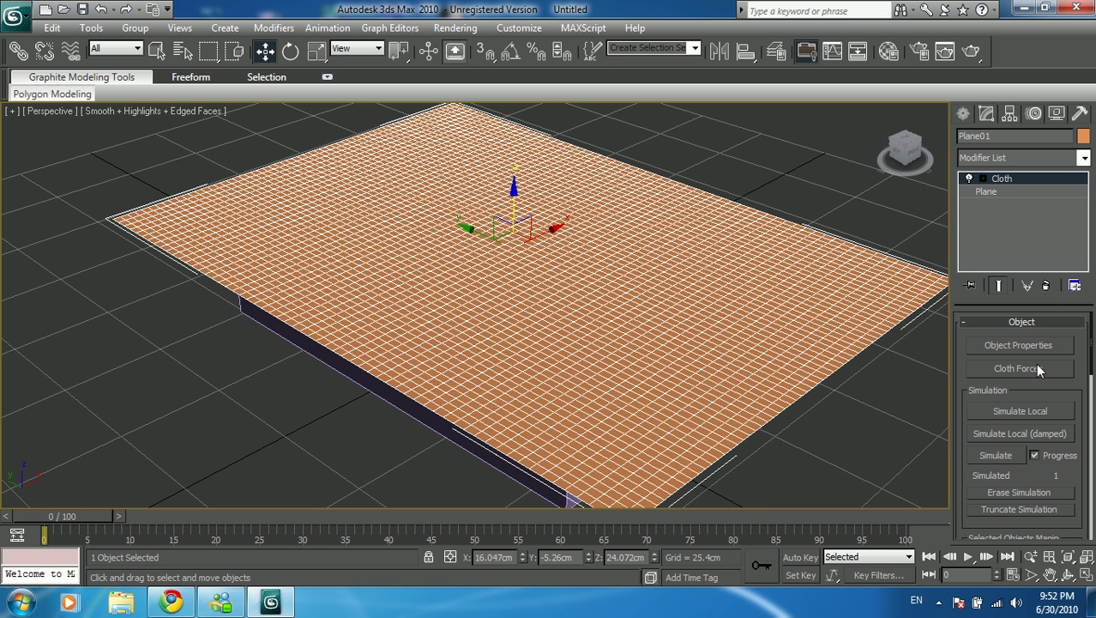
- Run the local cloth simulation to drape the plane over the boxes, checking the folds from several sides
left_click(1004, 412)
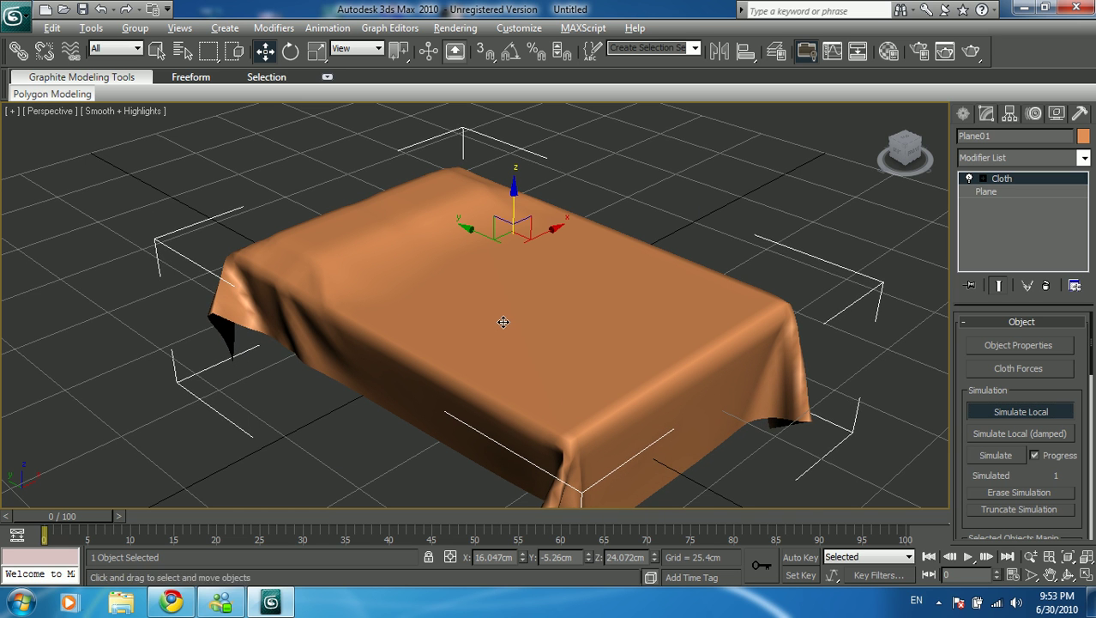
middle_click_drag(497, 321, 436, 299, "alt")
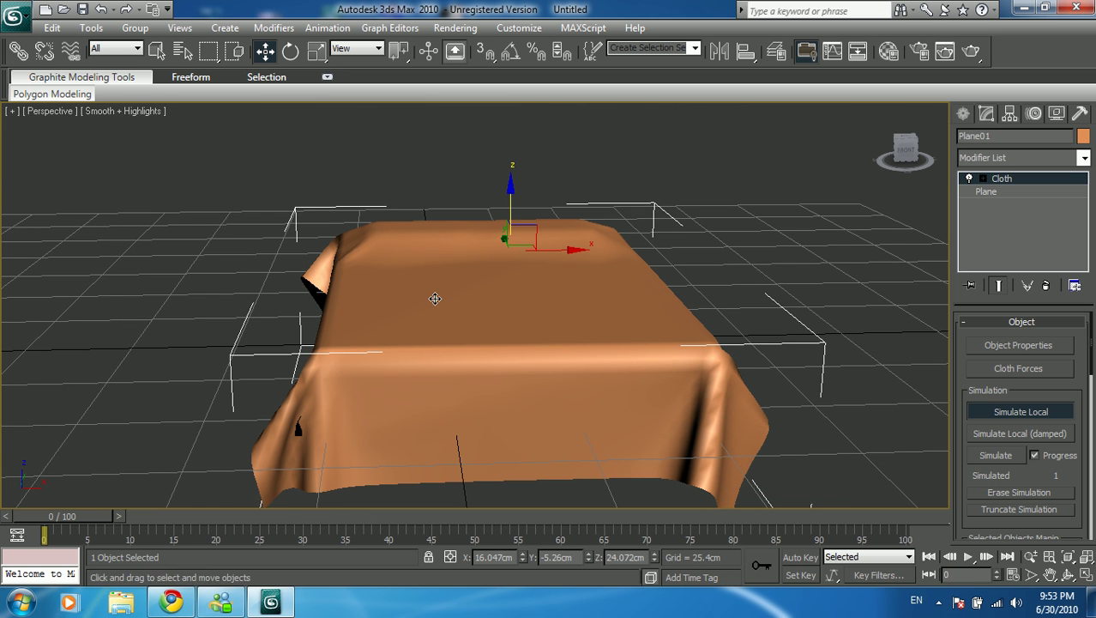
middle_click_drag(361, 302, 453, 330, "alt")
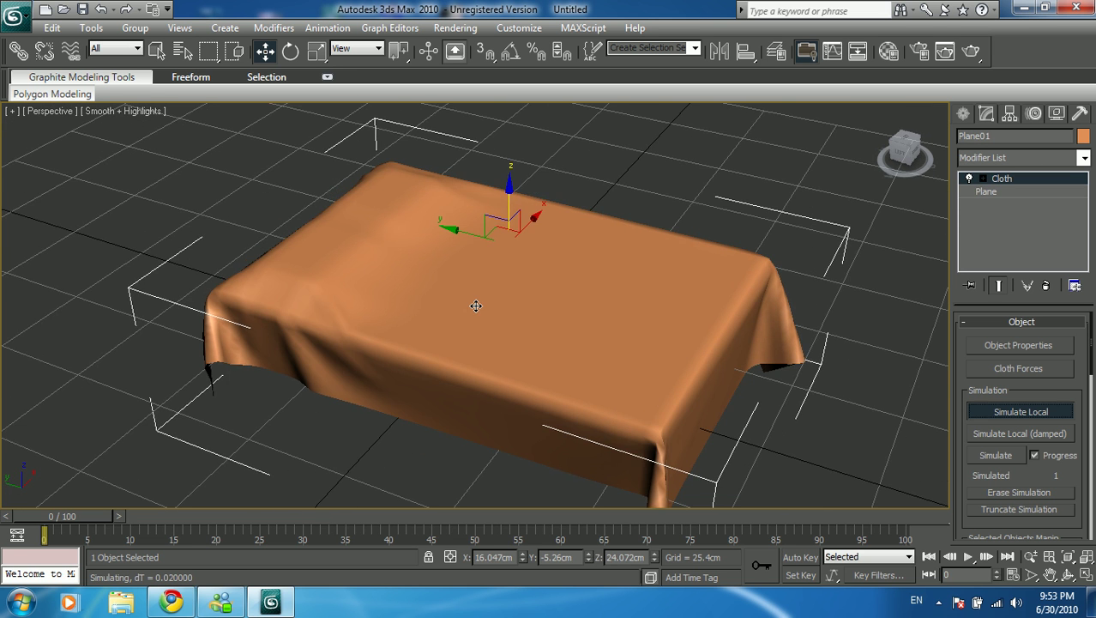